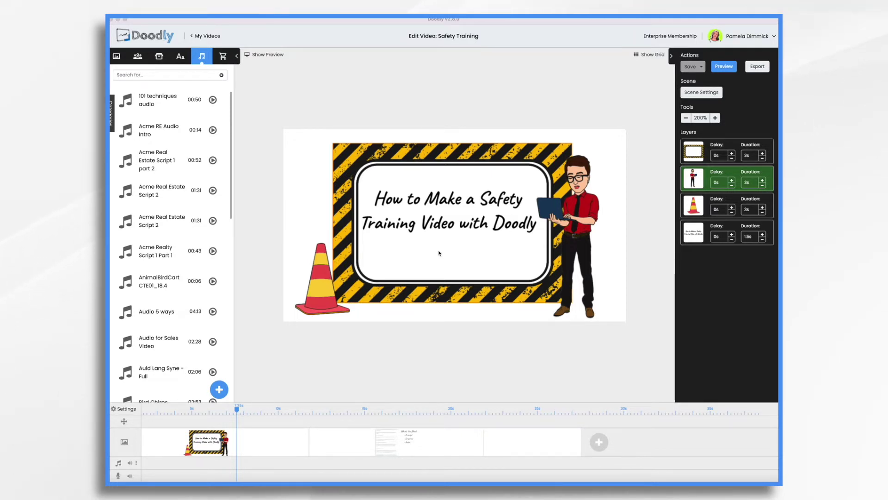
Visit the What You Need scene, then return to inspect the title scene's cone and hazard board
click(358, 448)
click(357, 448)
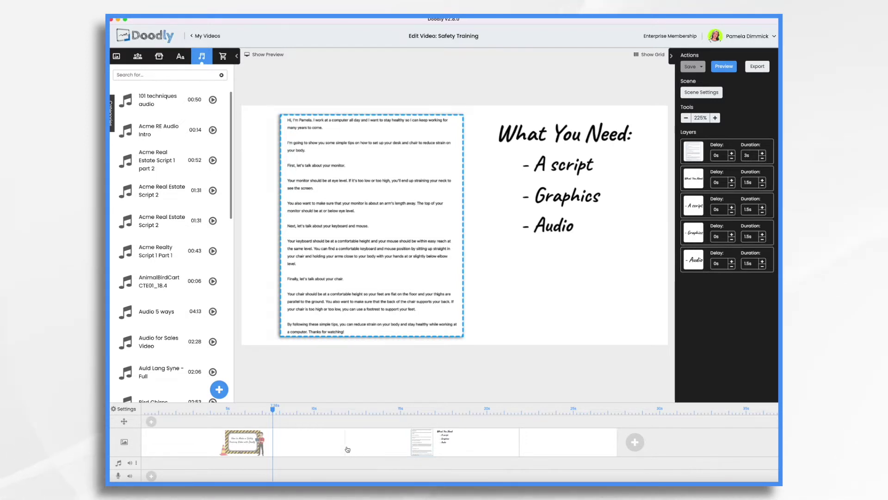
click(307, 439)
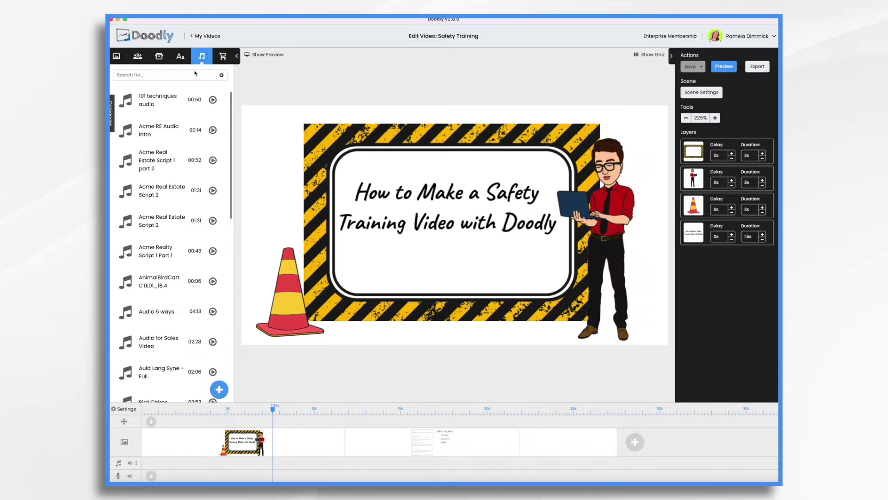
click(289, 301)
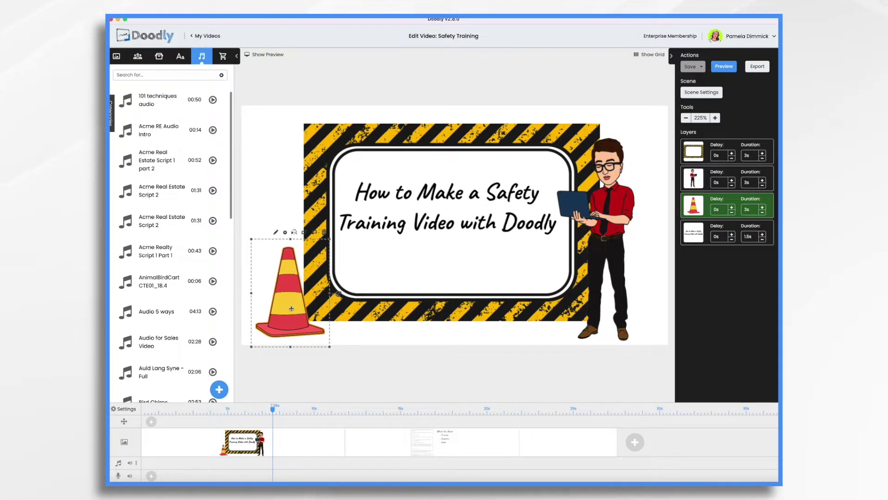
click(338, 131)
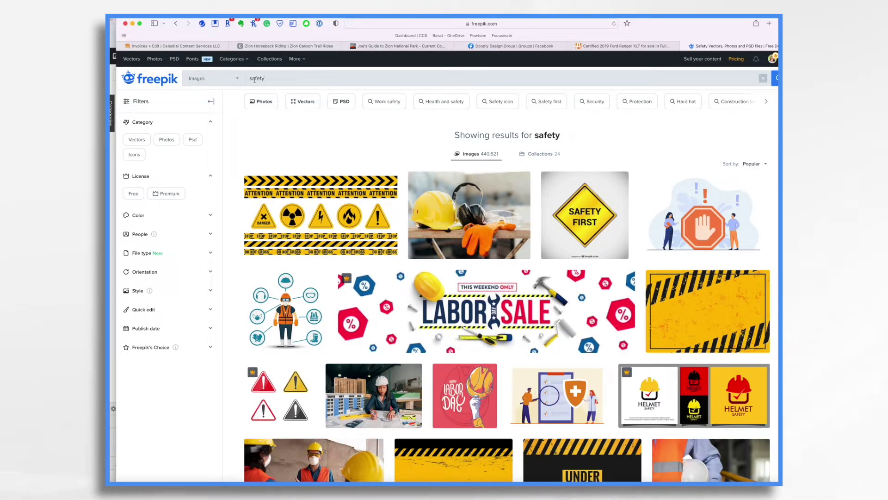
scroll(399, 322, down, 5)
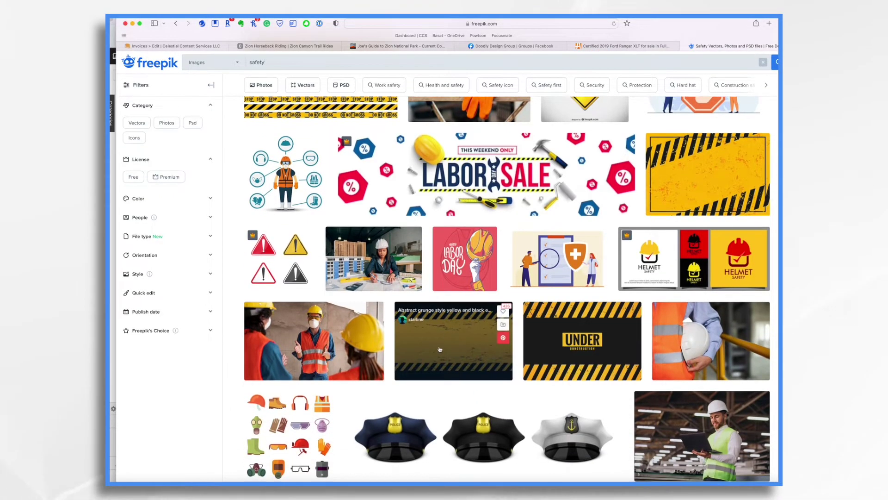
scroll(440, 349, down, 5)
scroll(440, 349, down, 9)
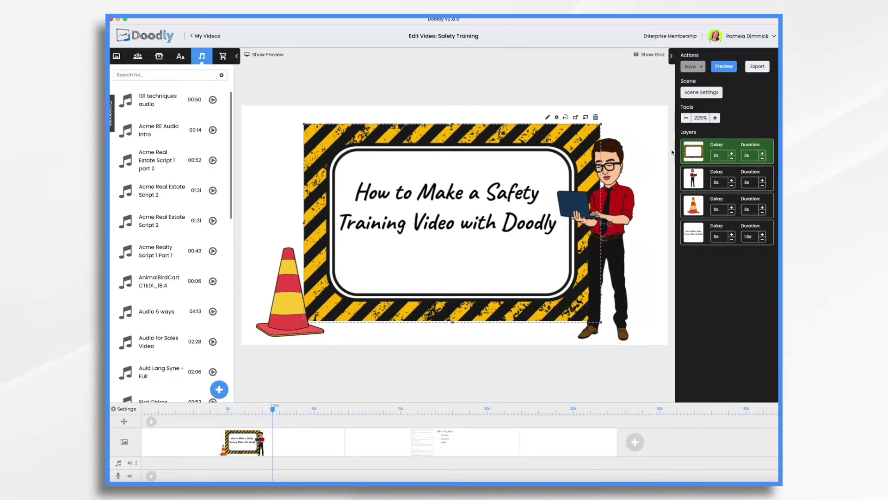
Replace the man in the red shirt with Agatha, the laptop businesswoman found by searching 'computer'
click(621, 195)
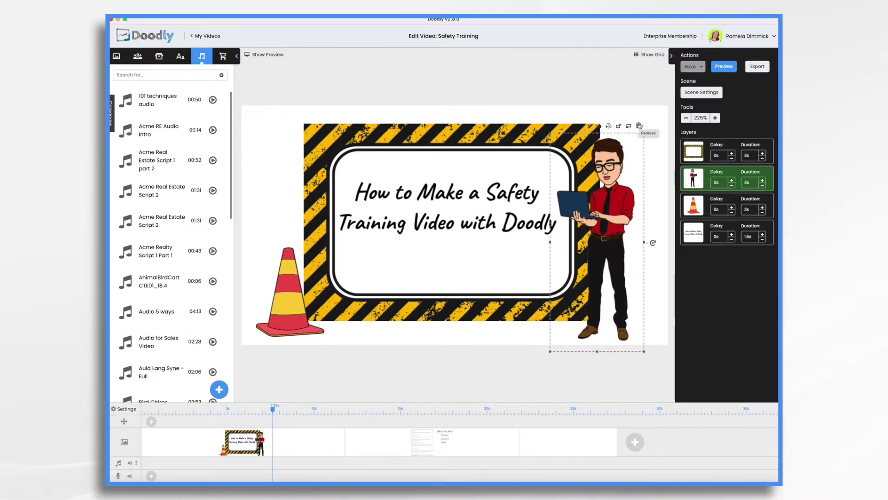
click(138, 57)
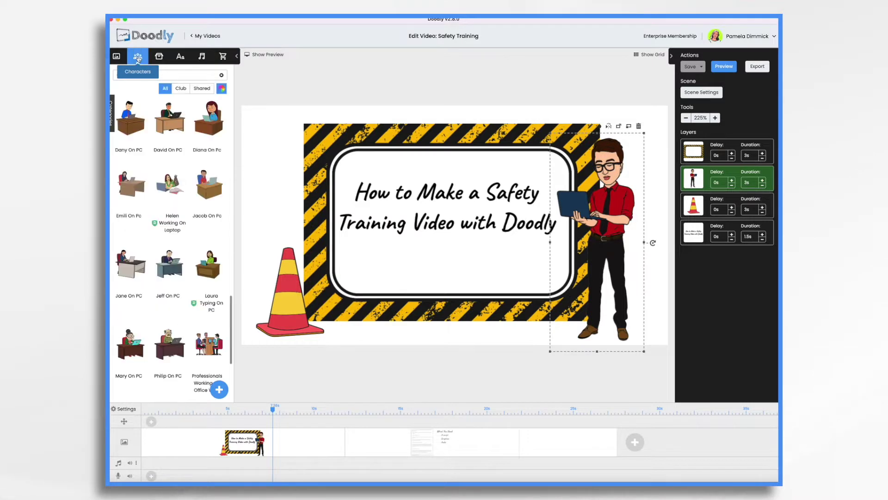
key(BackSpace)
key(BackSpace)
key(BackSpace)
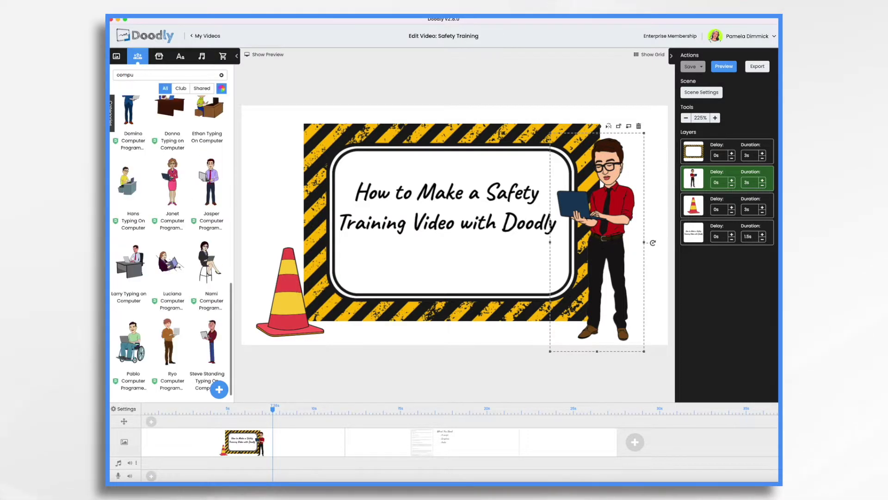
text(omputer)
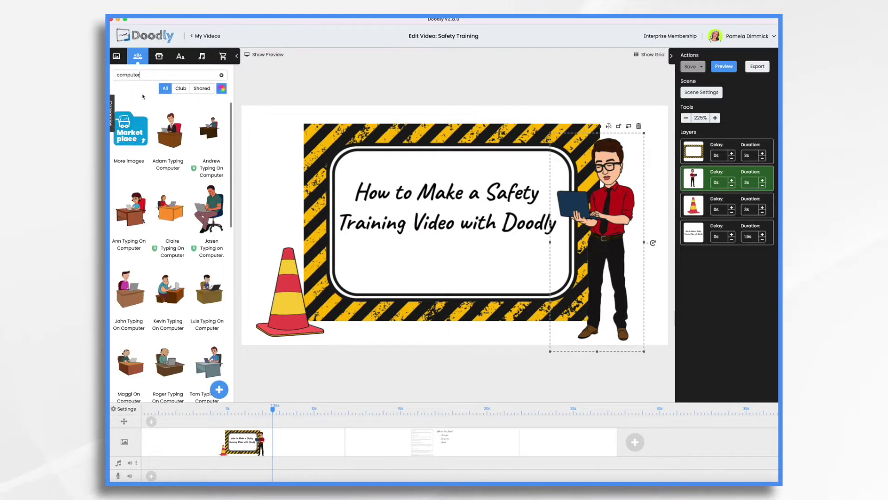
scroll(164, 282, down, 5)
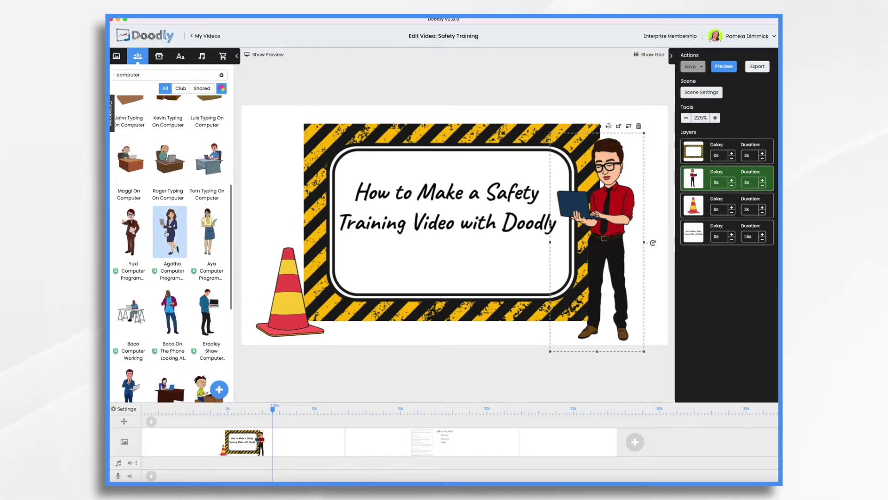
drag(167, 233, 598, 236)
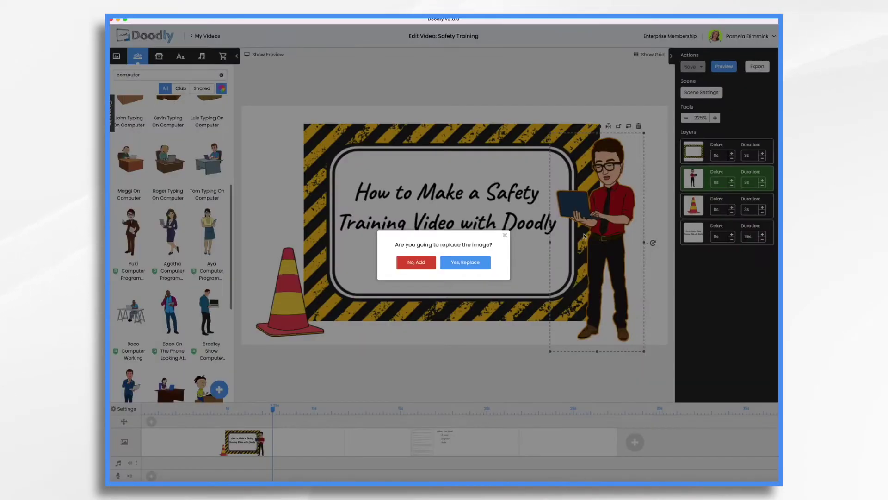
click(472, 264)
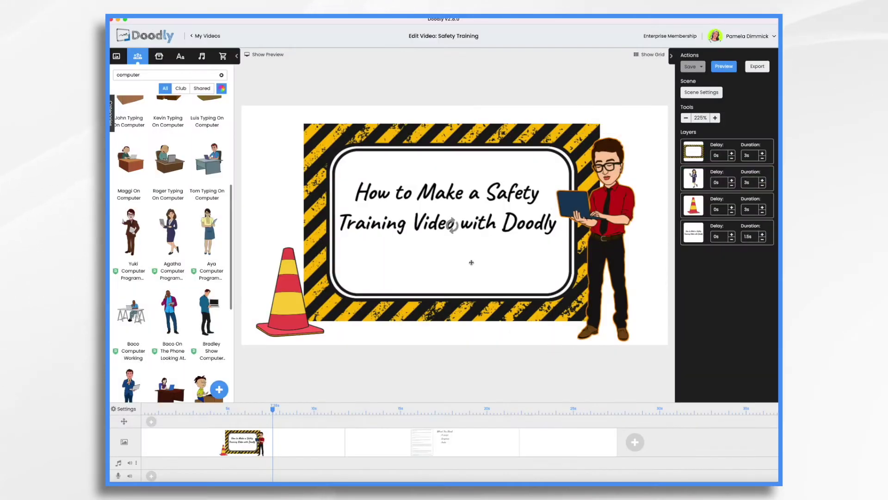
Mirror the businesswoman to face the sign and position her just beside it
drag(596, 220, 615, 220)
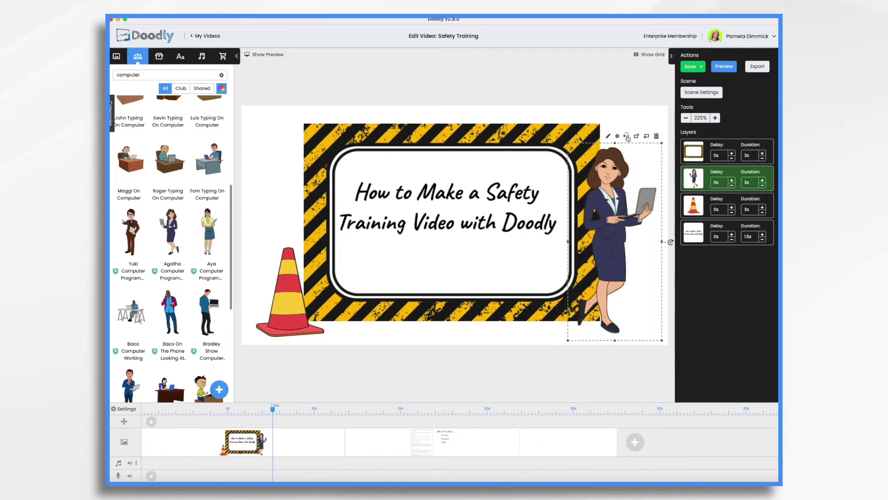
click(626, 137)
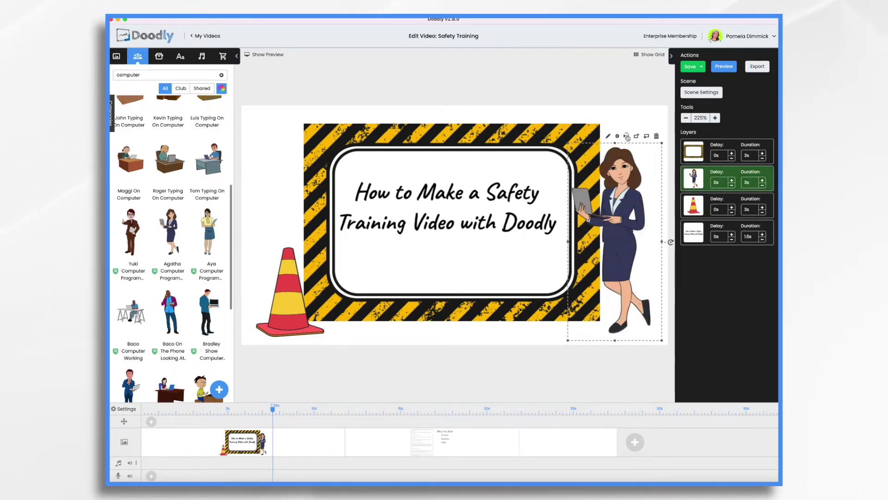
drag(615, 218, 604, 216)
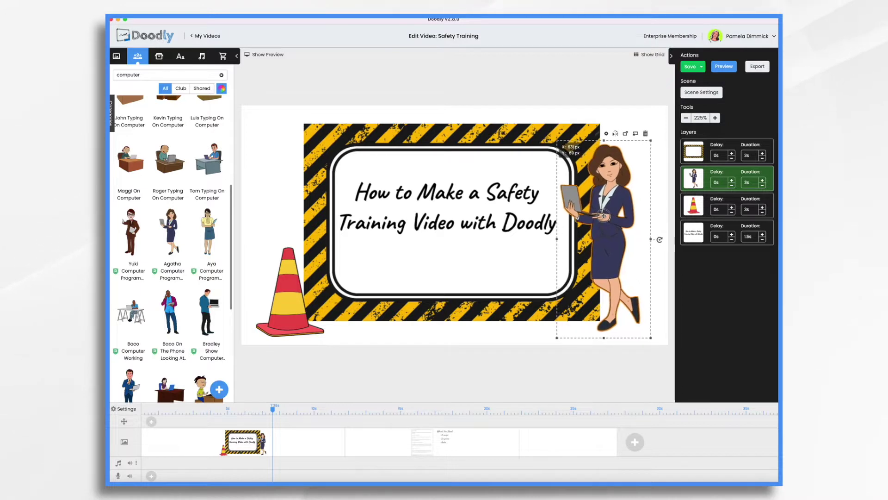
click(285, 303)
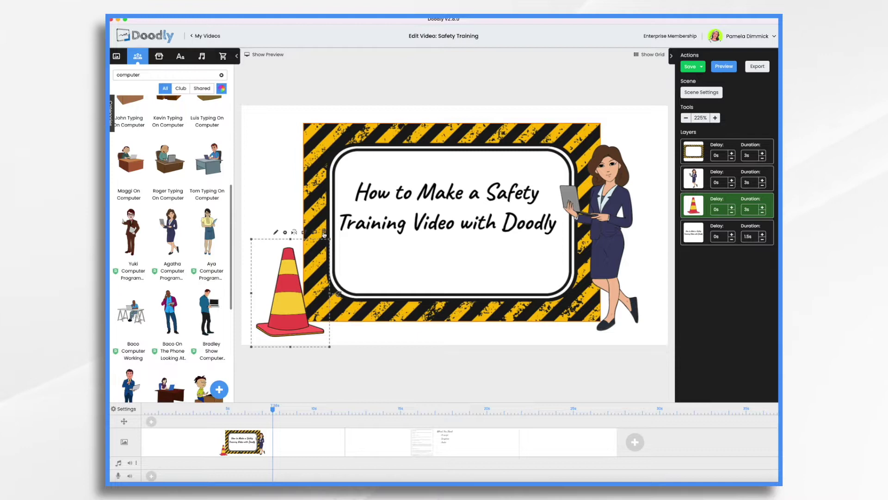
Delete the traffic cone, then retitle the sign 'Desktop Ergonomics' and nudge the heading left
click(324, 232)
click(464, 269)
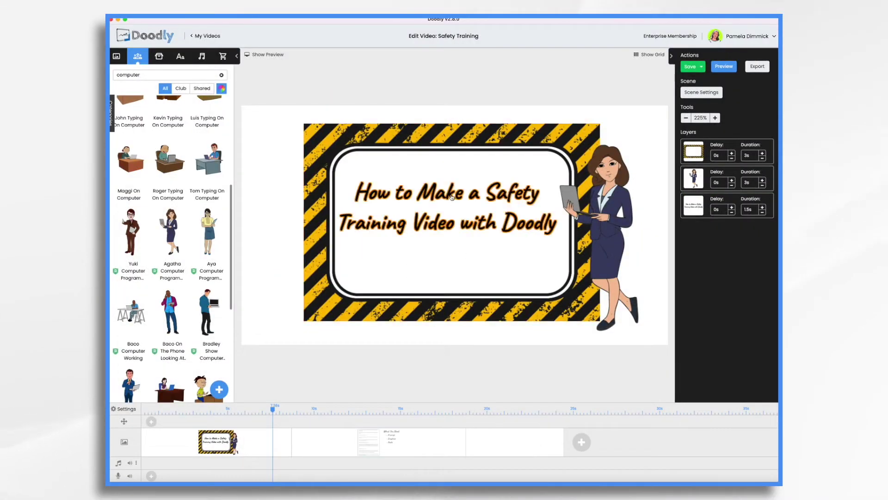
click(451, 197)
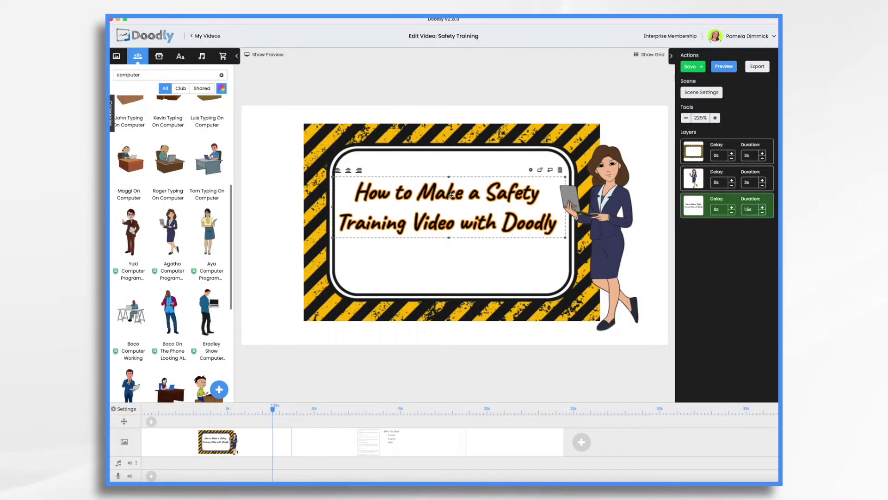
double_click(450, 195)
drag(400, 230, 359, 217)
text(Desktop Ergonomics)
click(519, 323)
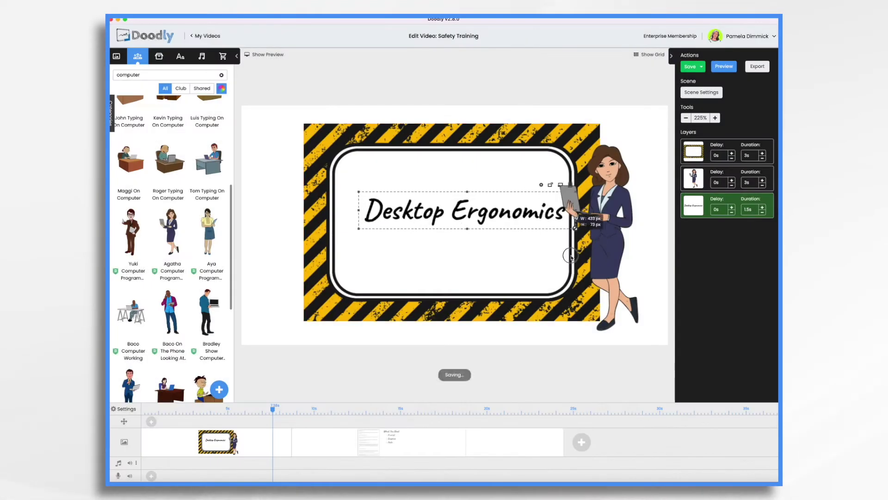
drag(488, 212, 473, 213)
click(416, 130)
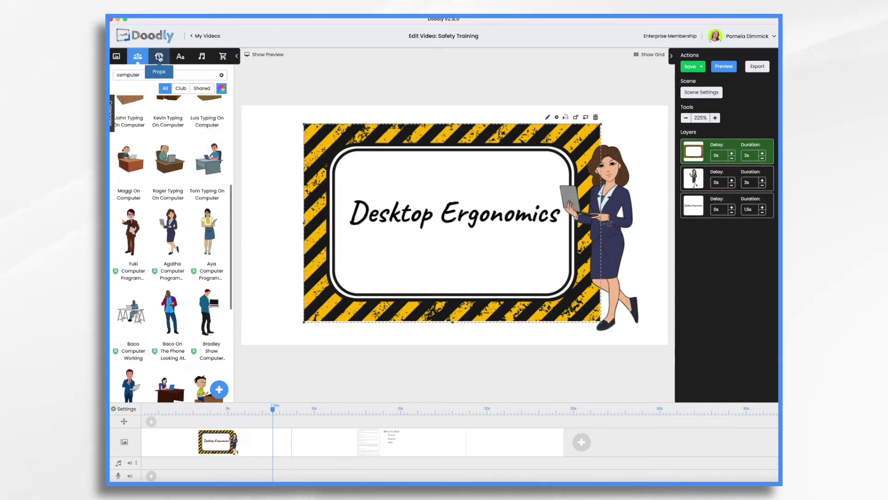
Switch the library to Props, start and cancel a prop upload, then clear the canvas selection
click(159, 57)
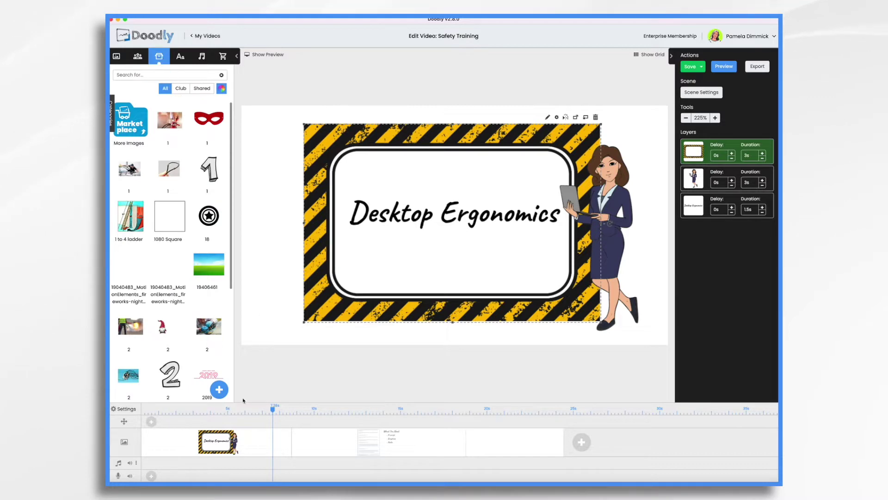
click(221, 393)
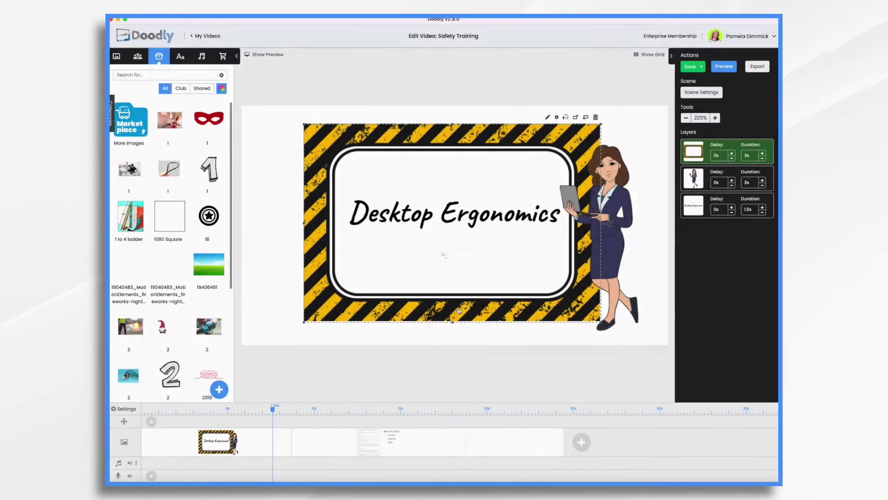
click(460, 308)
click(614, 119)
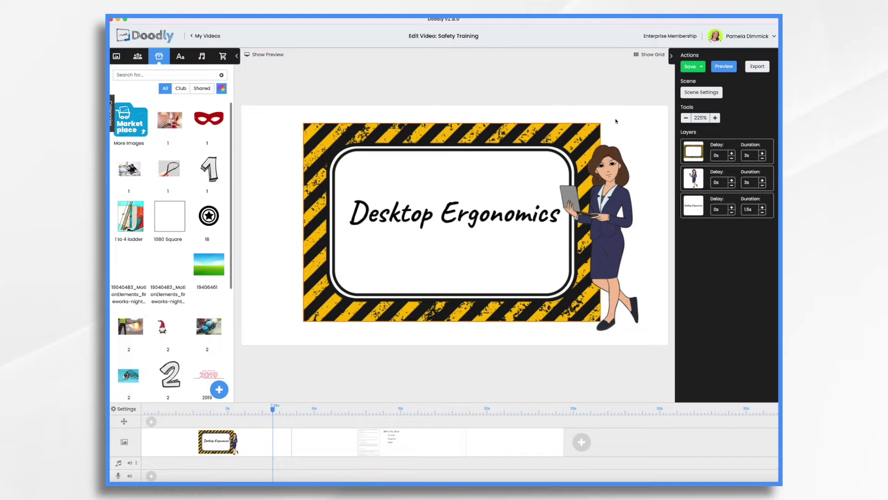
click(724, 67)
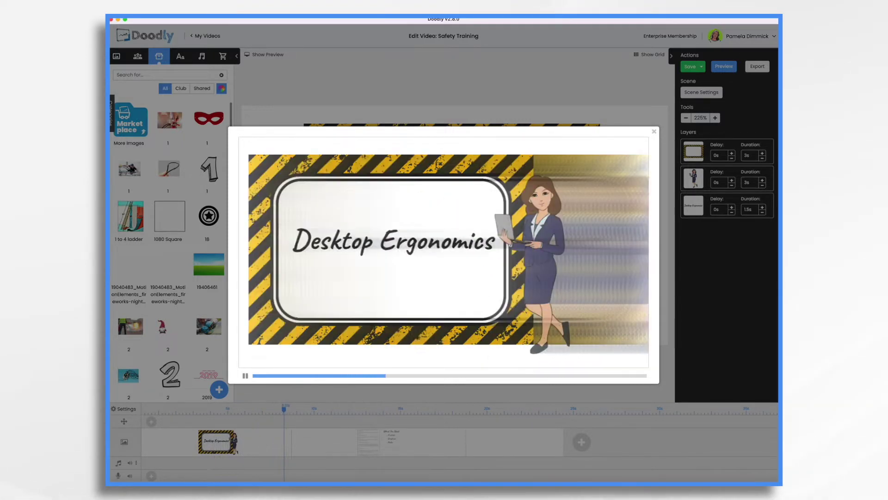
click(654, 132)
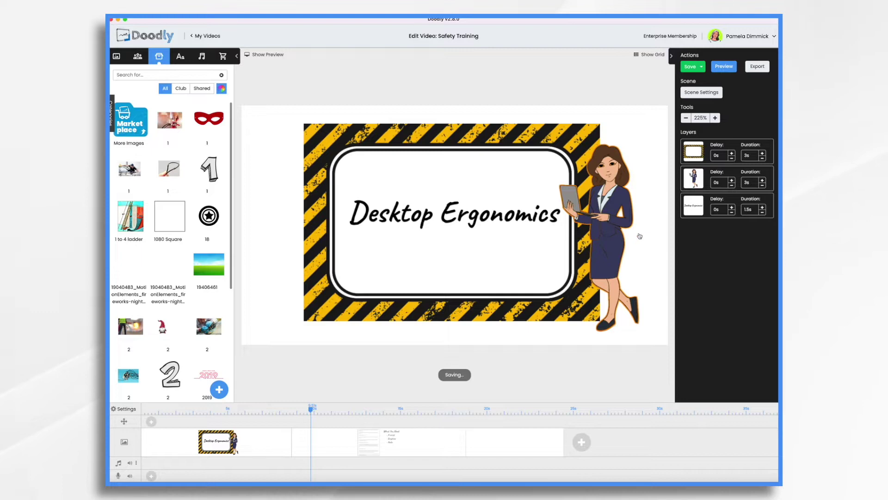
Set the video's erase mode to Off, choose the bare-arm drawing hand, and apply the settings
click(126, 410)
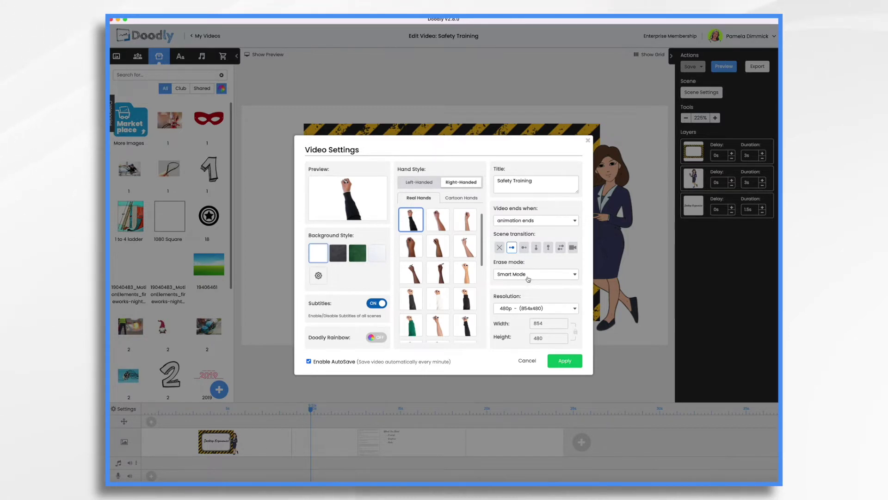
click(529, 279)
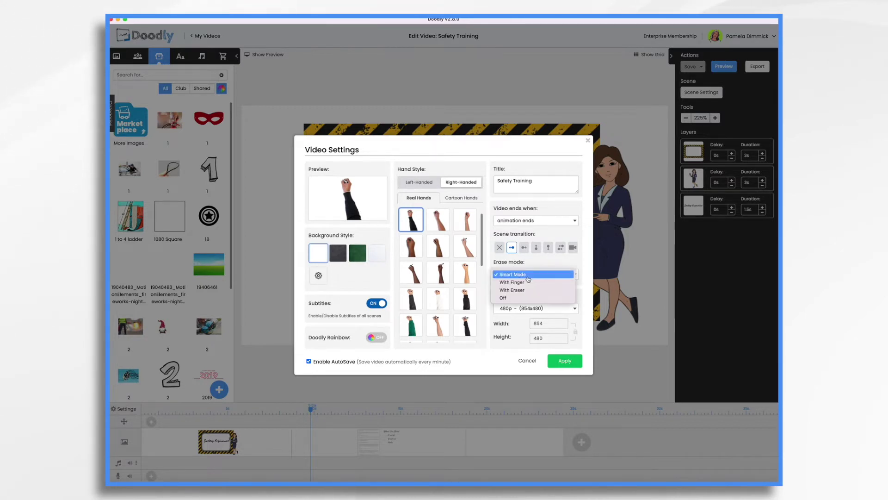
click(504, 299)
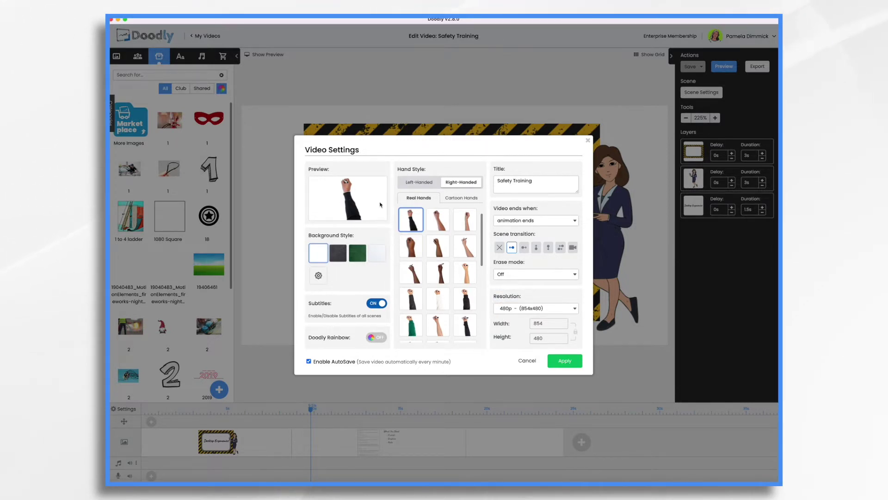
scroll(444, 268, down, 2)
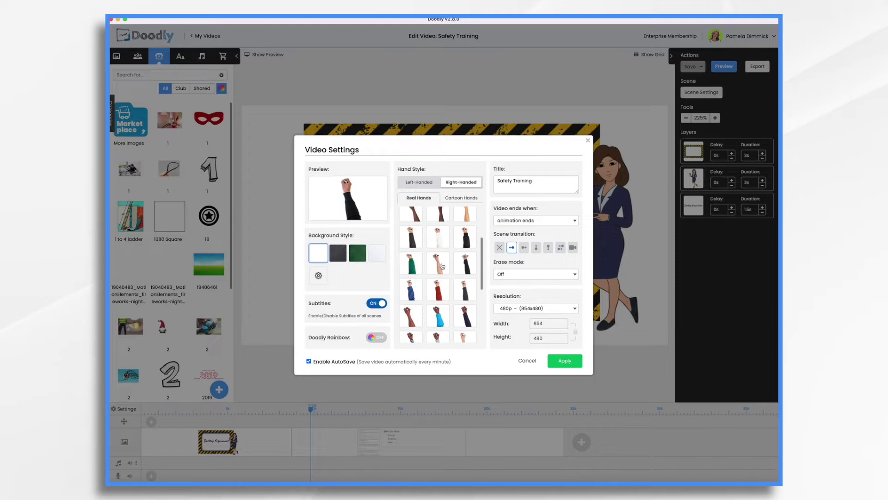
click(441, 263)
click(565, 361)
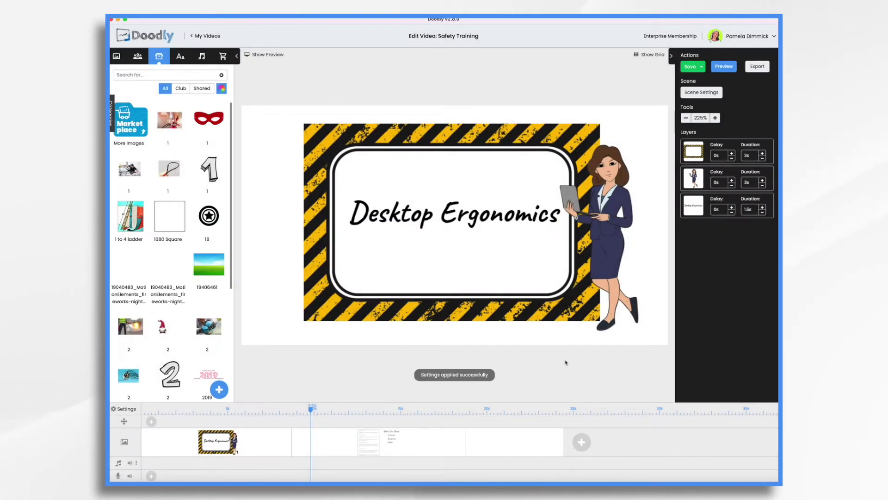
Change the hazard frame's reveal mode to Fade in its asset editor and save back to the scene
click(317, 163)
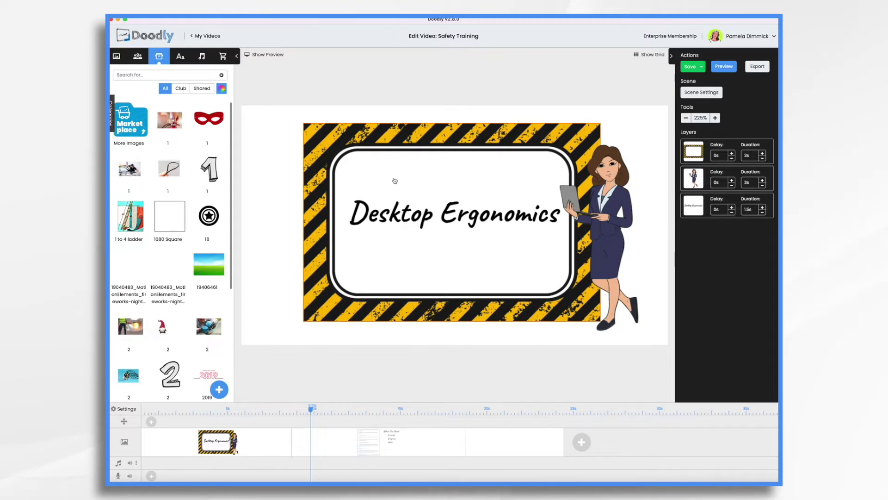
click(326, 140)
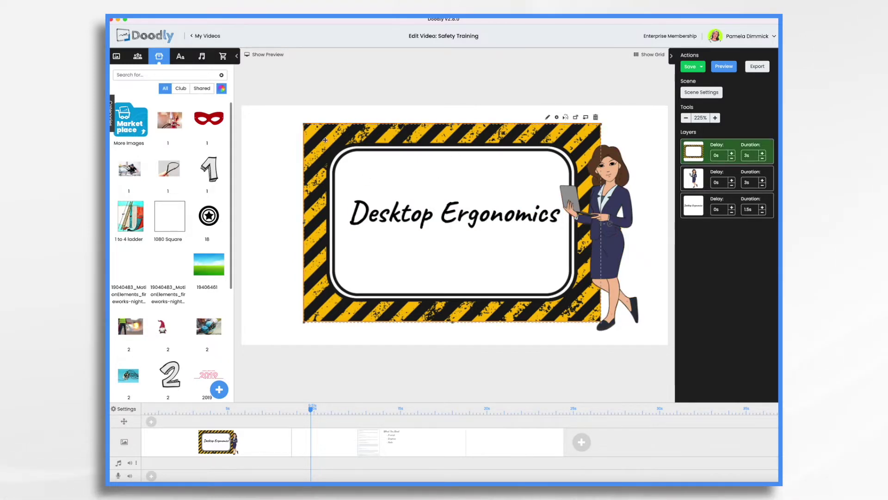
click(547, 118)
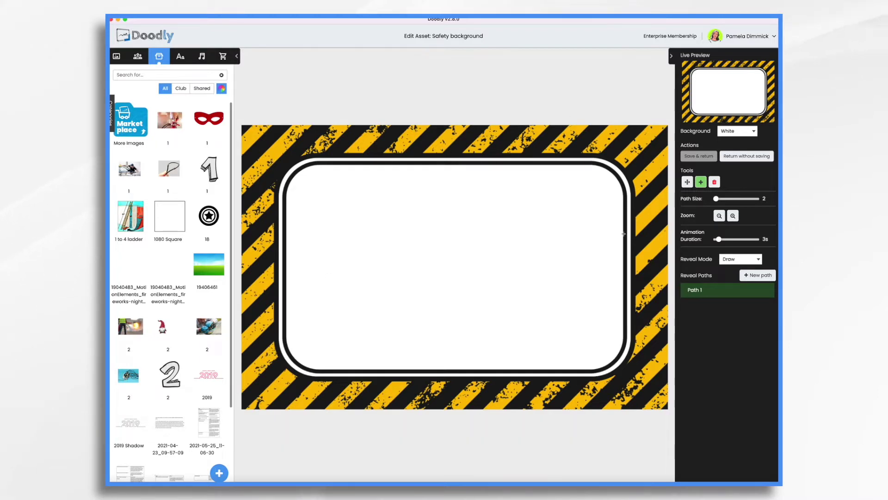
click(739, 260)
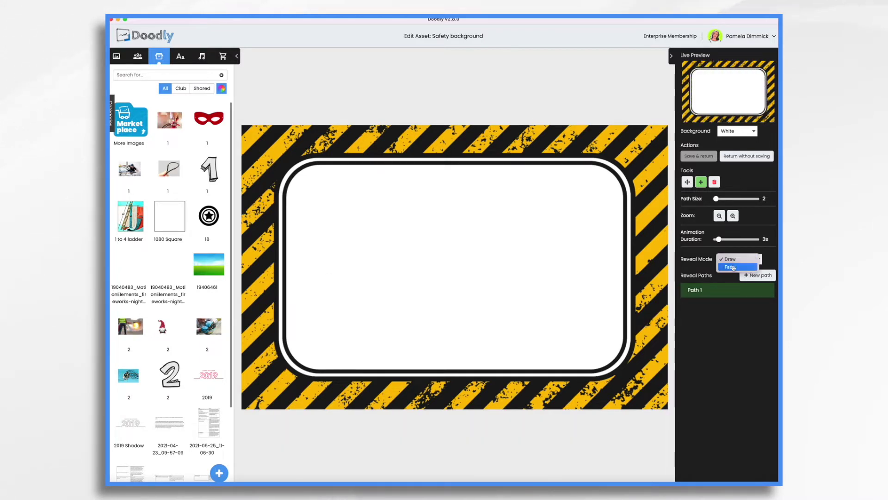
click(733, 267)
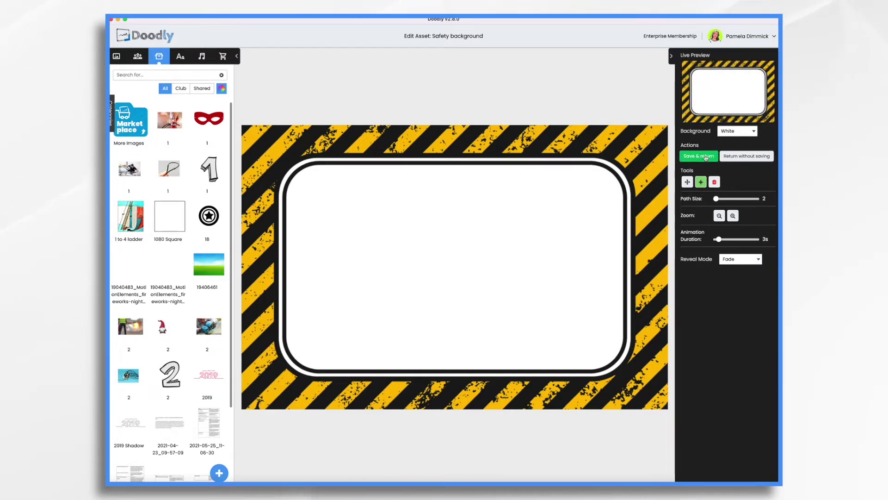
click(705, 157)
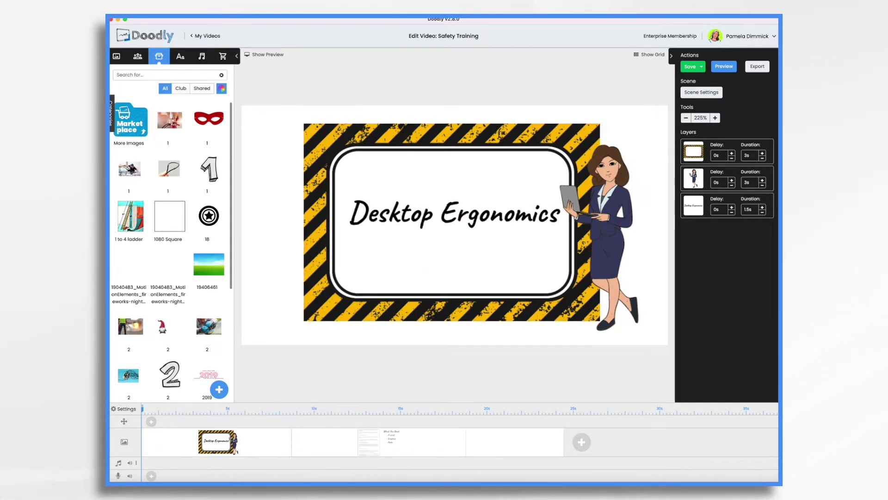
Cut the hazard frame's duration to 1s and the woman's to 2s, then preview the scene
click(763, 159)
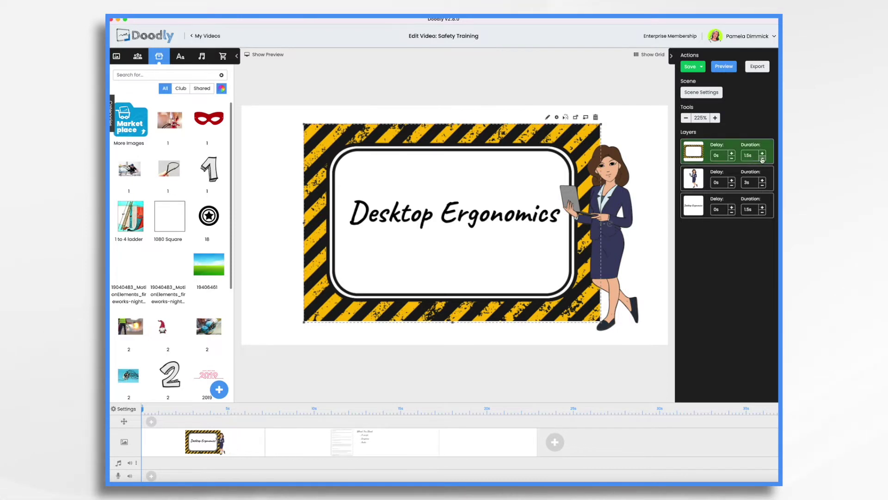
click(762, 158)
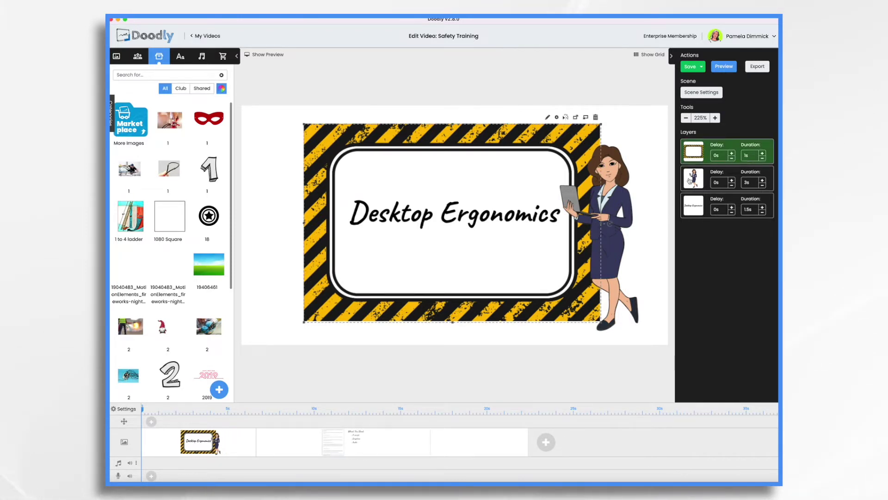
click(762, 185)
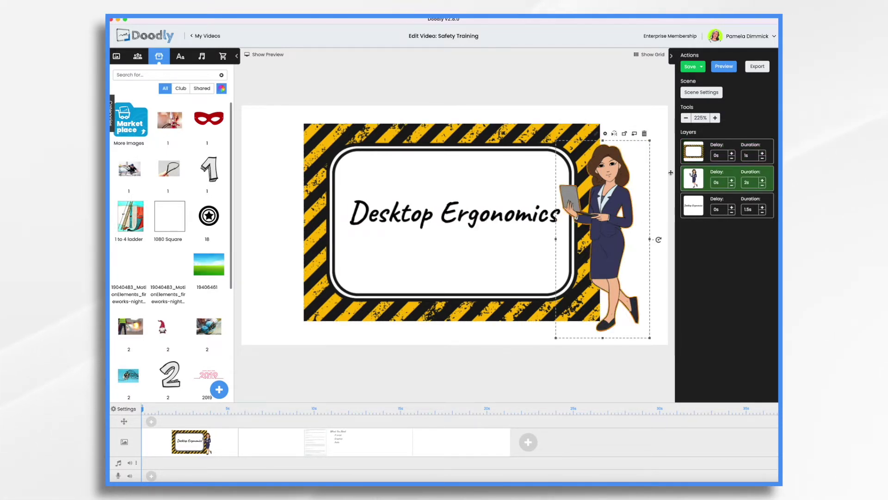
click(722, 69)
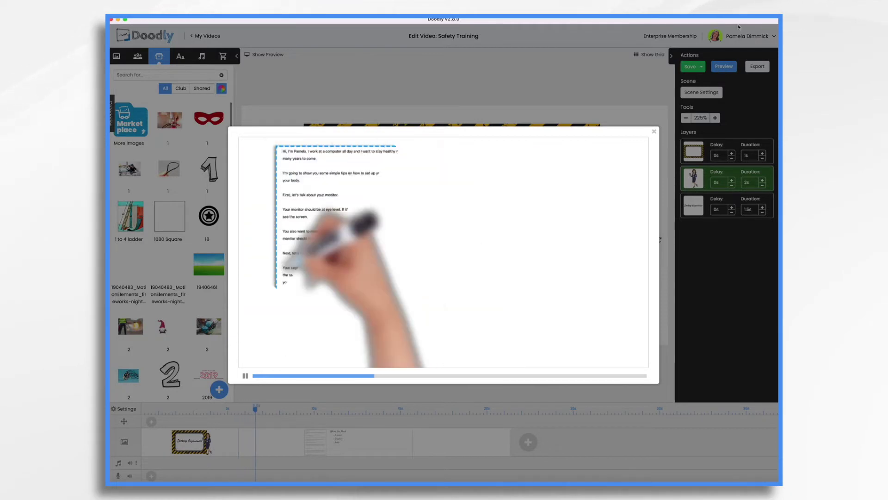
click(654, 132)
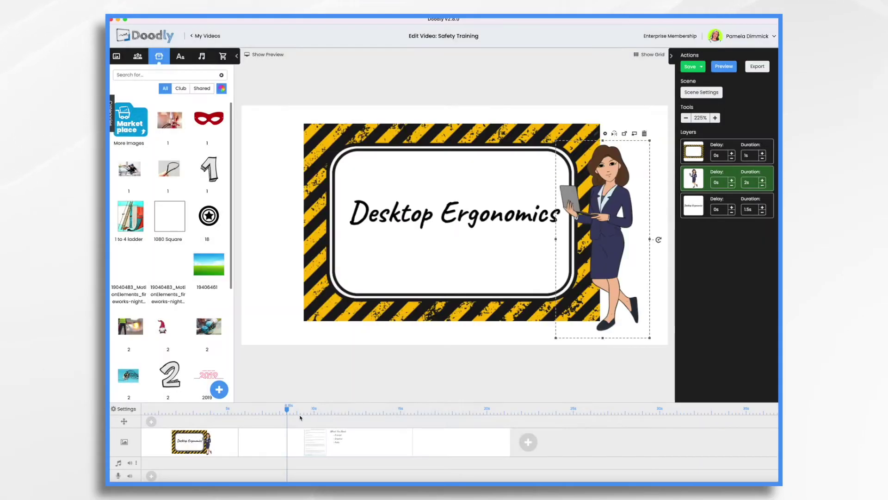
Apply the Desktop Ergonomics scene settings, giving it 3s of extra time at the end
click(714, 96)
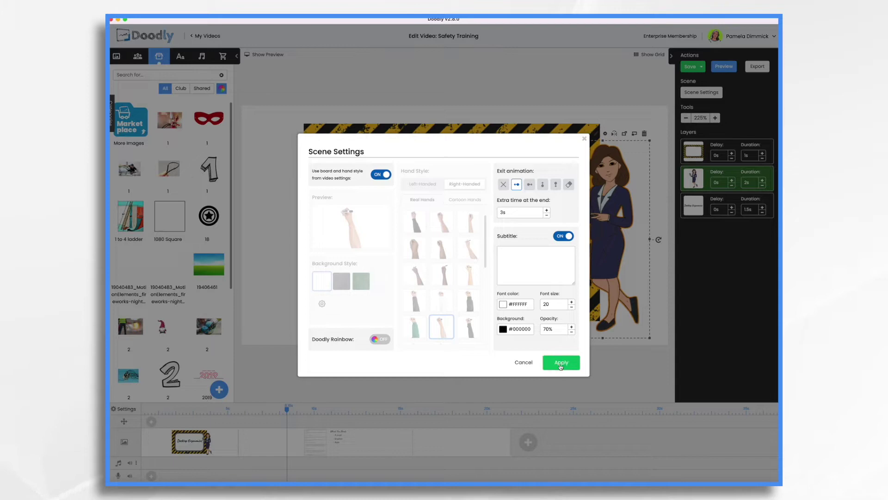
click(560, 363)
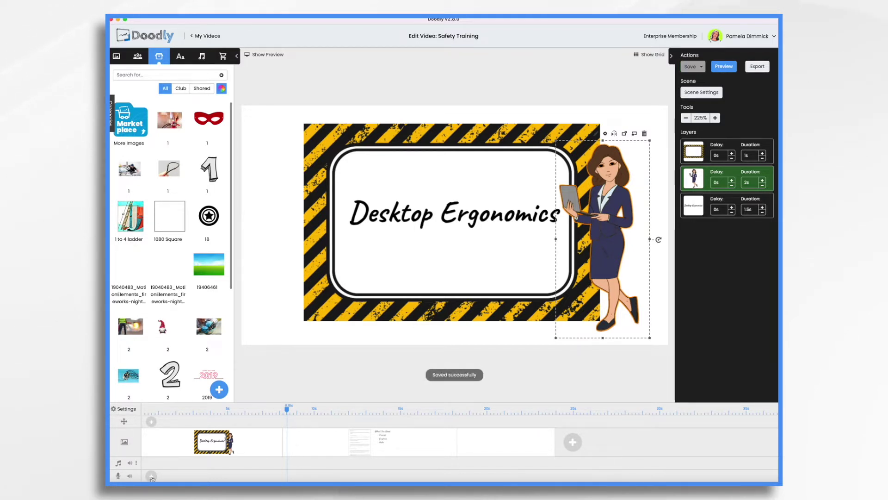
Record a voice-over on the microphone track while the scene plays
click(151, 476)
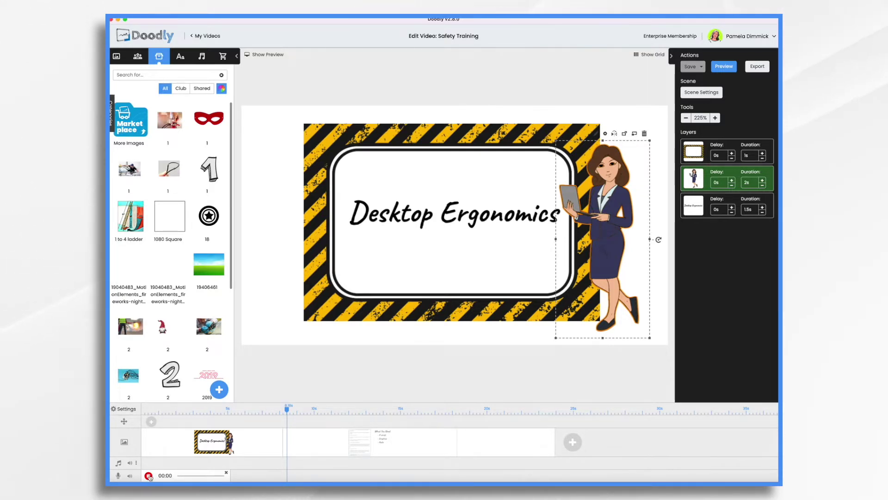
click(149, 475)
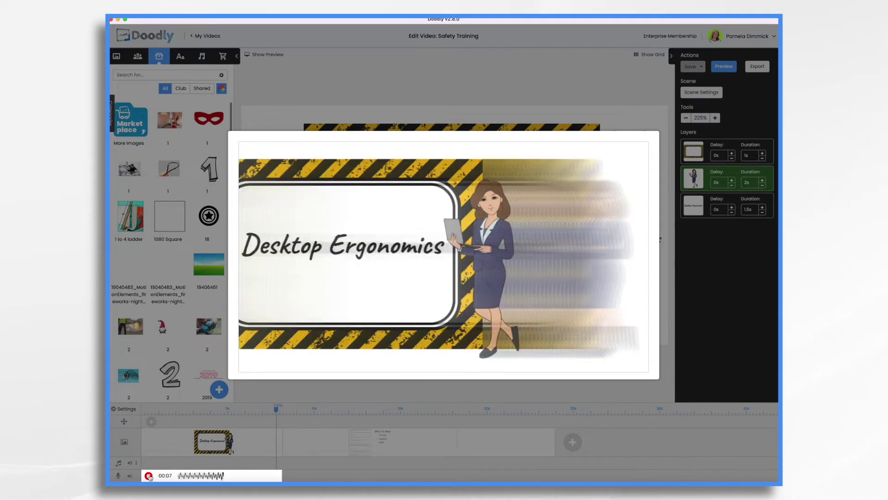
click(148, 475)
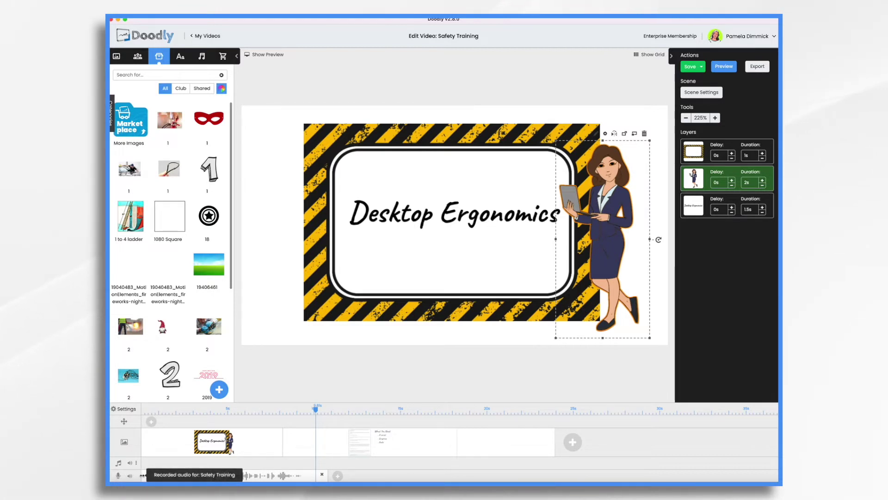
Trim the start of the voice-over clip and shift it slightly earlier on the timeline
drag(142, 475, 168, 476)
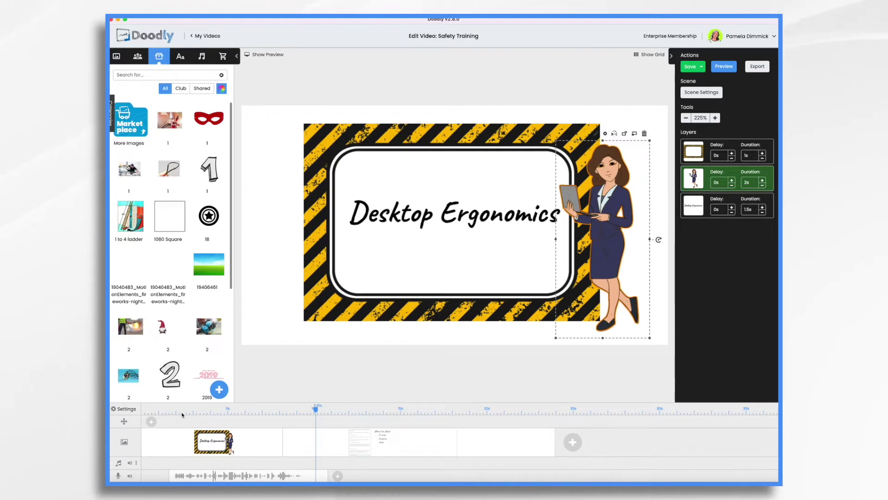
click(204, 476)
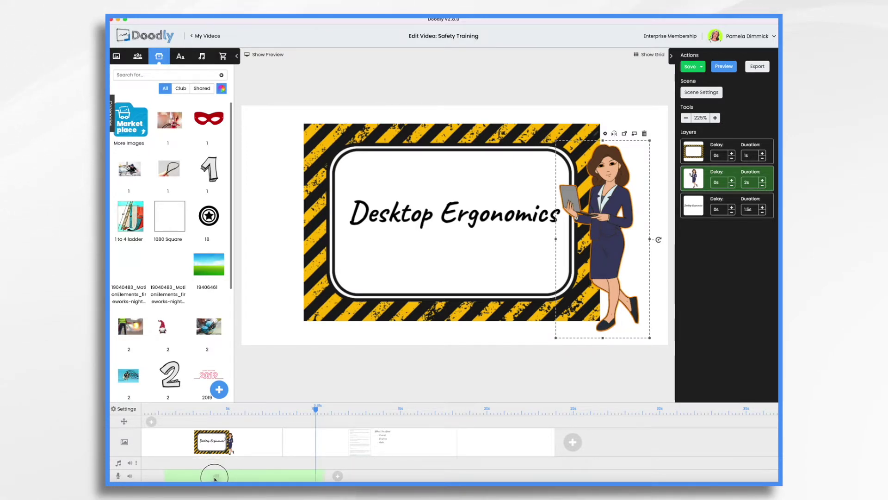
drag(203, 477, 197, 477)
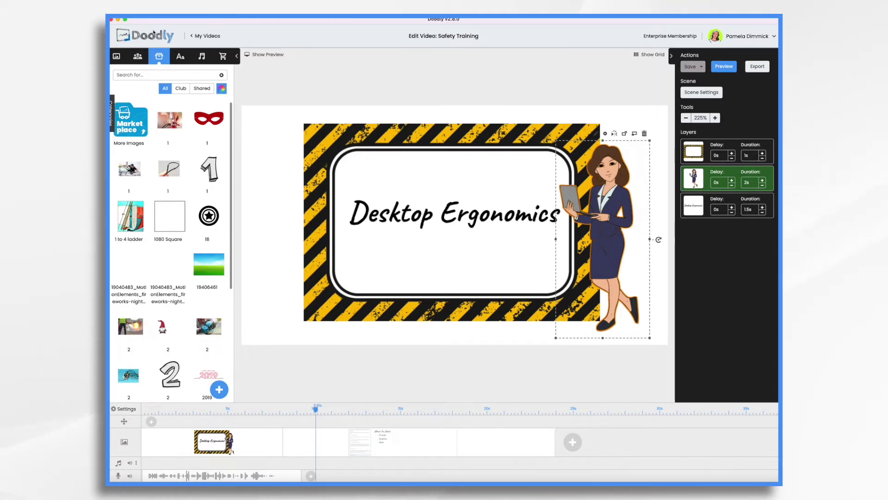
Upload Safety Voiceover.mp3 into the Sounds library
click(201, 56)
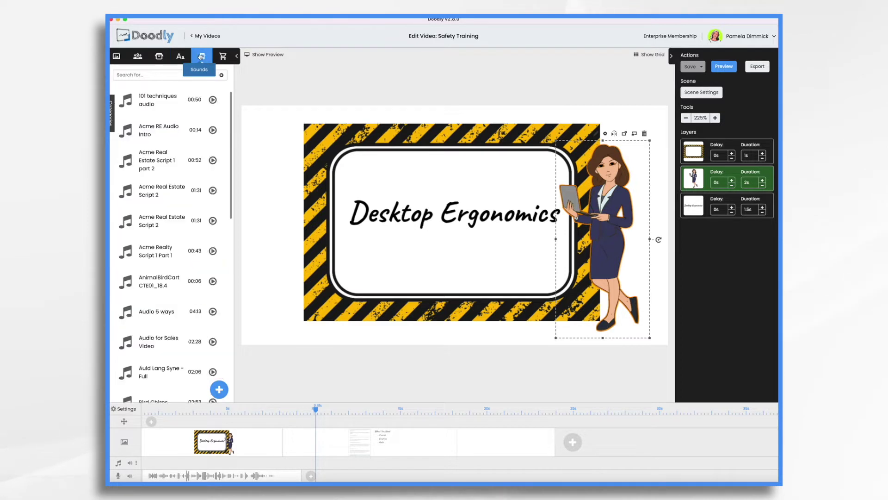
click(220, 391)
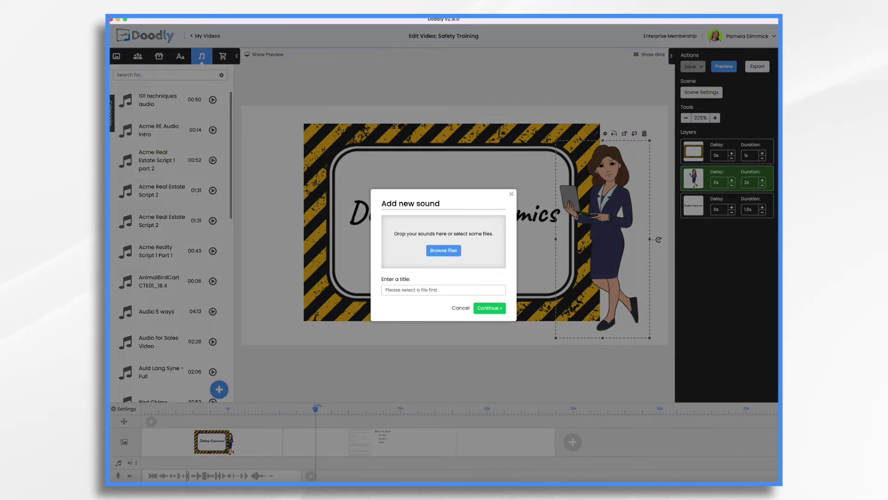
key(super+Tab)
mouse_move(310, 195)
mouse_down()
mouse_move(321, 213)
mouse_move(444, 245)
mouse_up()
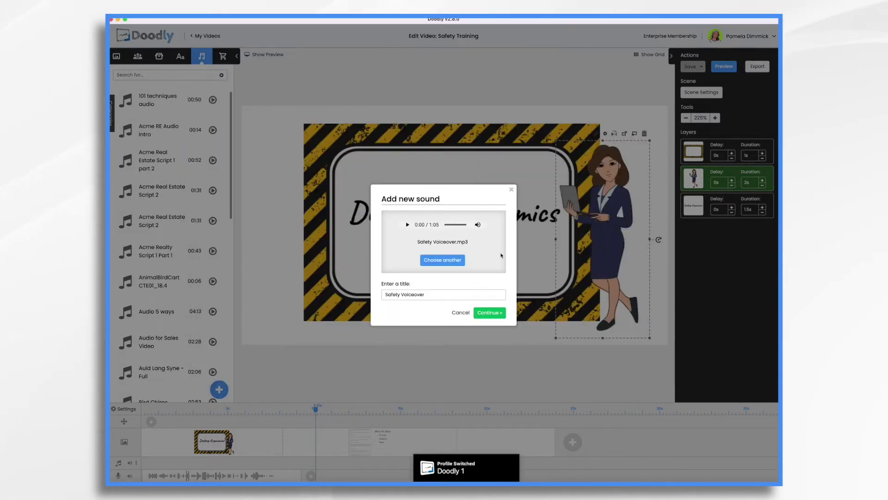
click(496, 315)
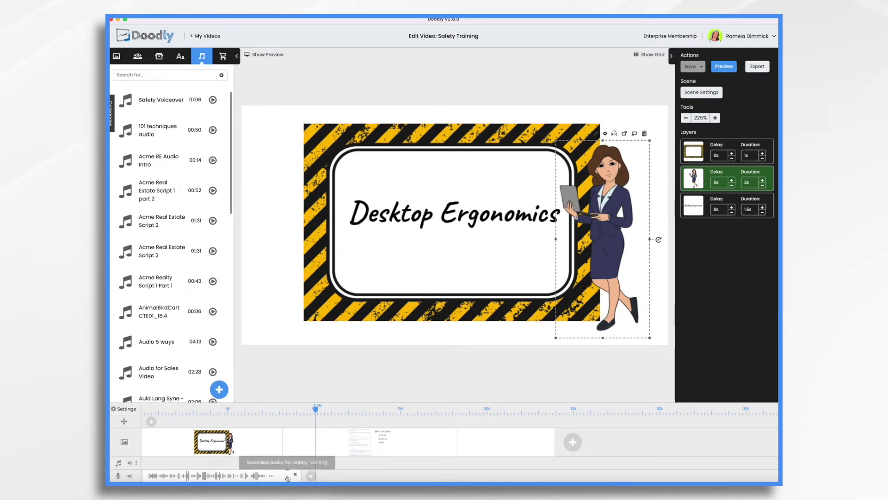
Place Safety Voiceover on the audio track, then remove the extra audio clips from the timeline
drag(170, 102, 366, 476)
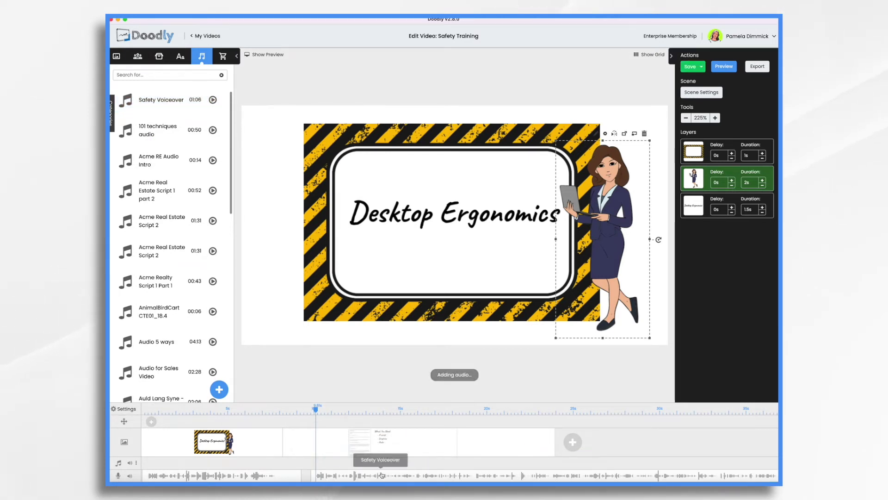
click(296, 475)
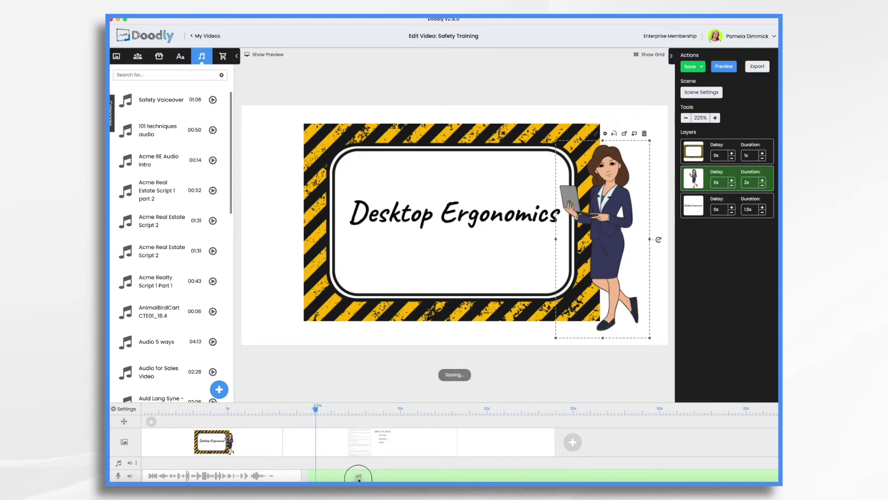
scroll(406, 476, right, 10)
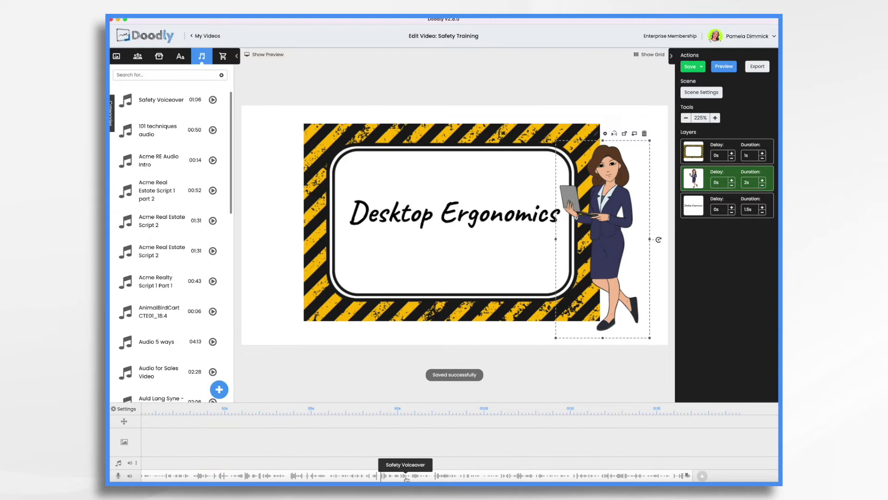
click(688, 476)
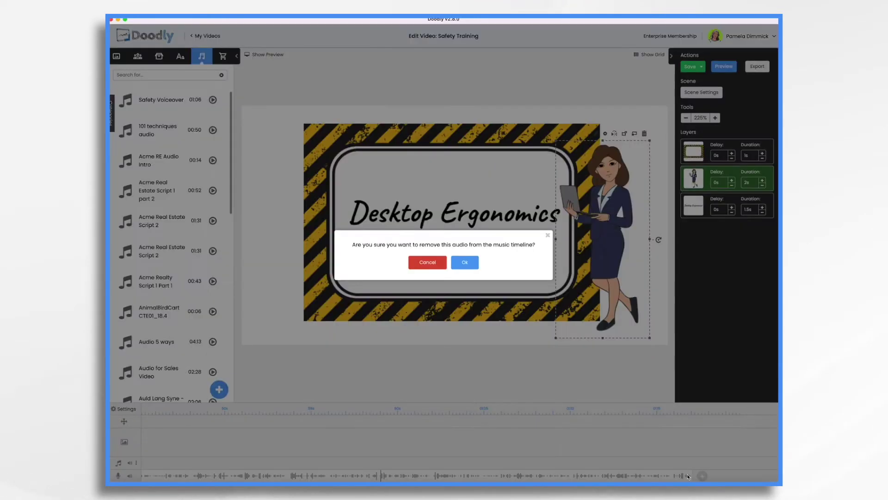
click(464, 264)
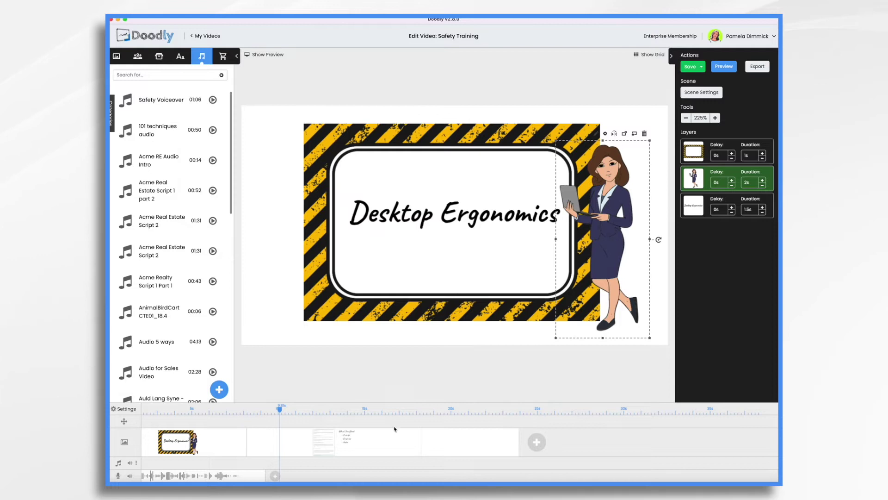
Browse the Freepik desk ergonomics illustrations, then bring the two-seated-men image forward in Pixelmator
click(385, 445)
click(341, 180)
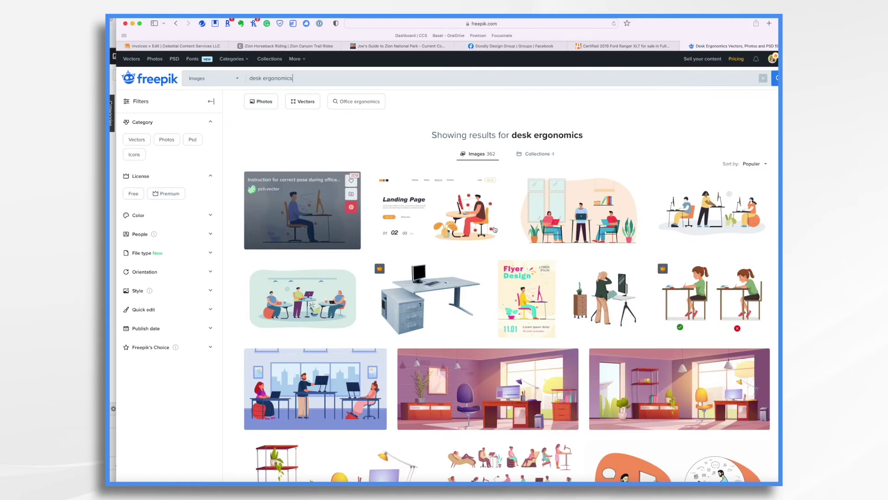
scroll(571, 308, down, 3)
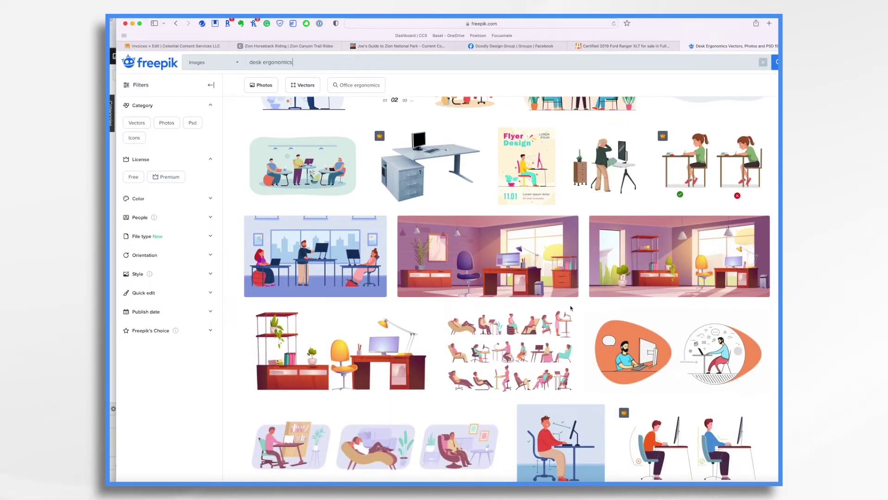
scroll(572, 308, down, 2)
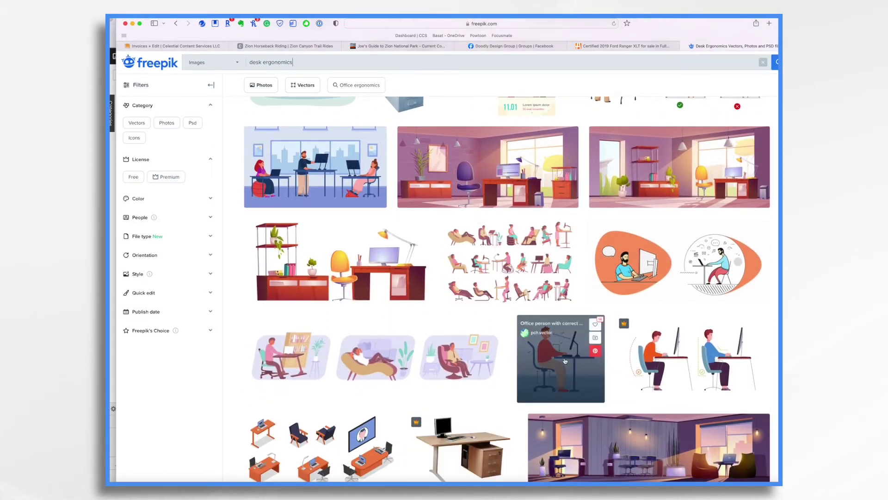
scroll(565, 360, down, 3)
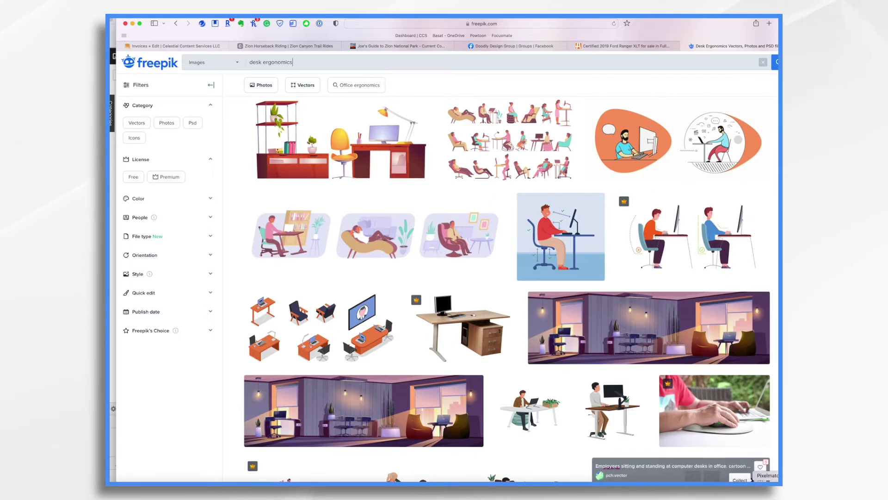
click(765, 481)
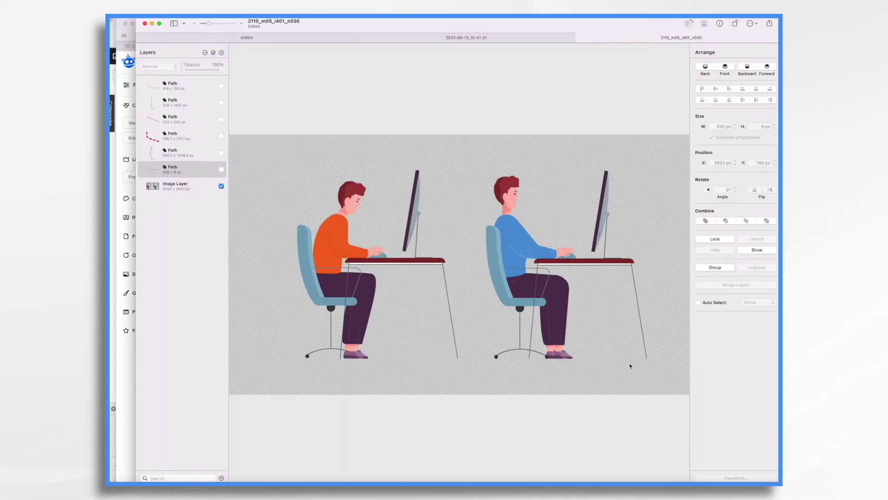
Make the five dashed Path layers visible and hide Image Layer, then go back to Doodly
click(222, 169)
click(221, 152)
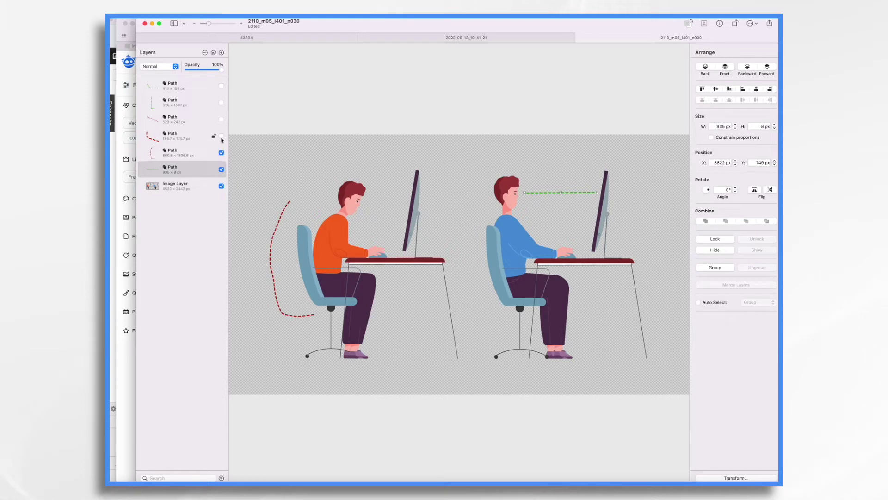
click(222, 119)
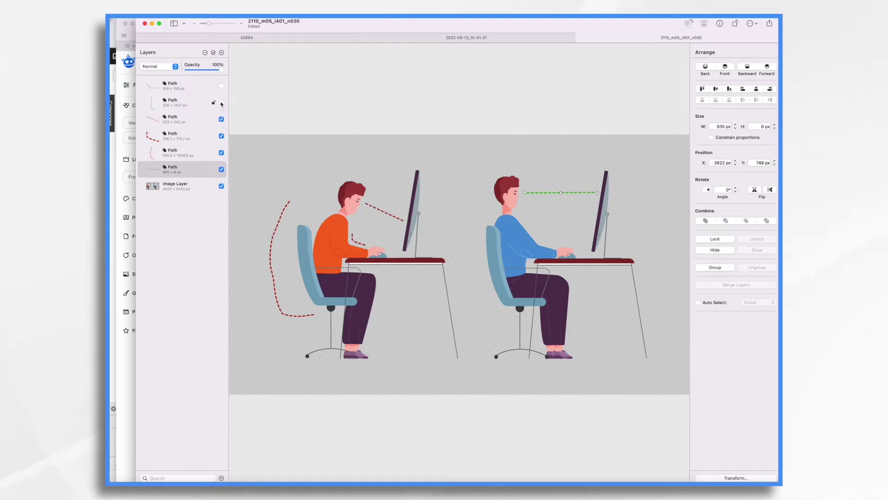
click(221, 103)
click(221, 86)
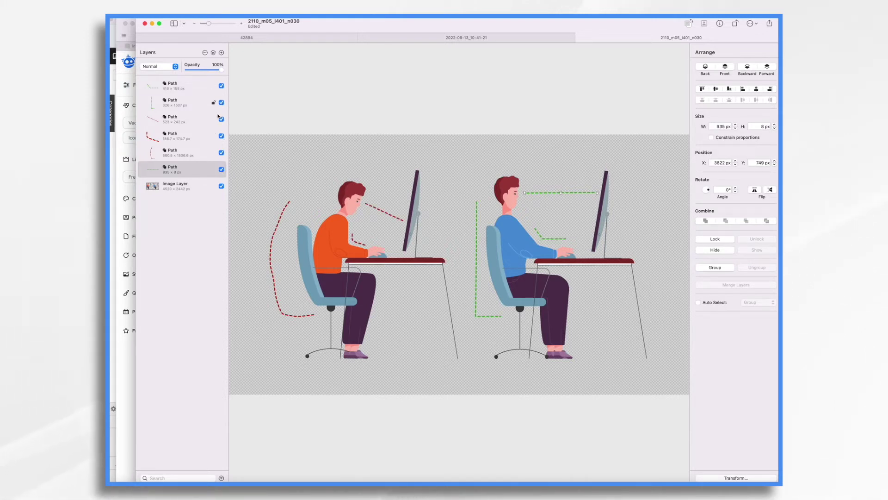
click(222, 187)
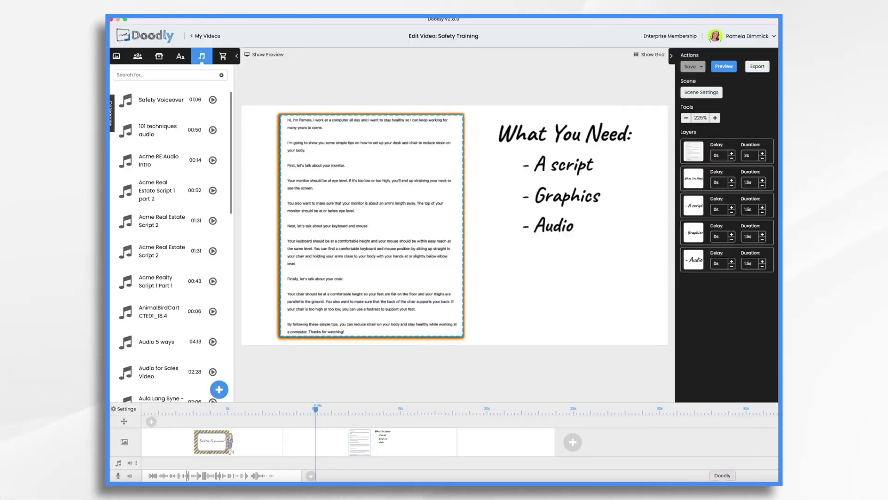
click(722, 481)
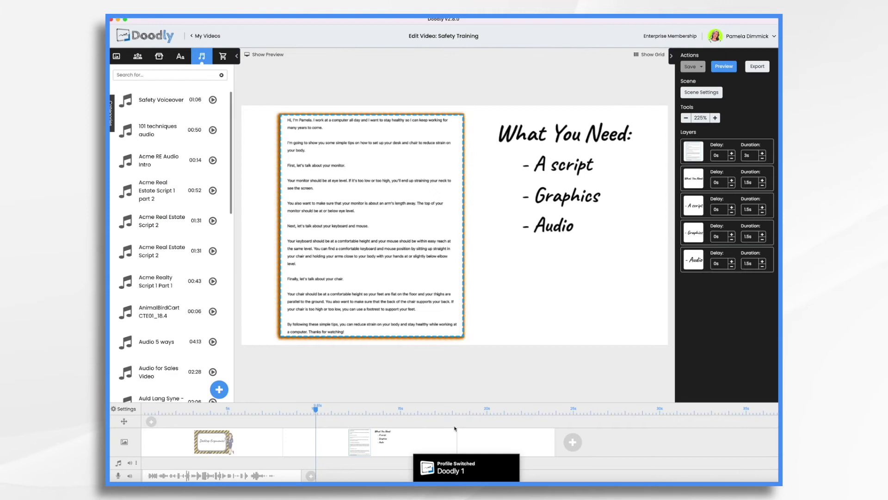
Insert a blank scene and upload Desk Ergonomics, Ergonomic Man 1–2 and Ergonomic Lines 1–6 as props
right_click(297, 439)
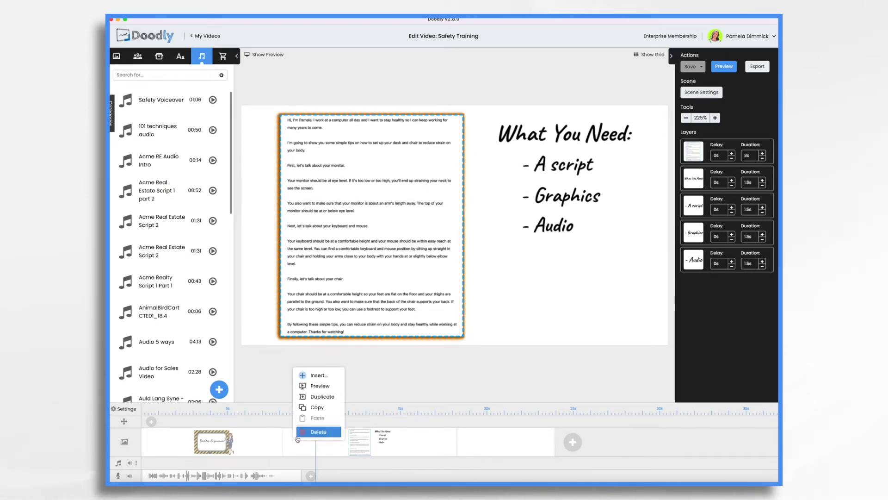
click(318, 376)
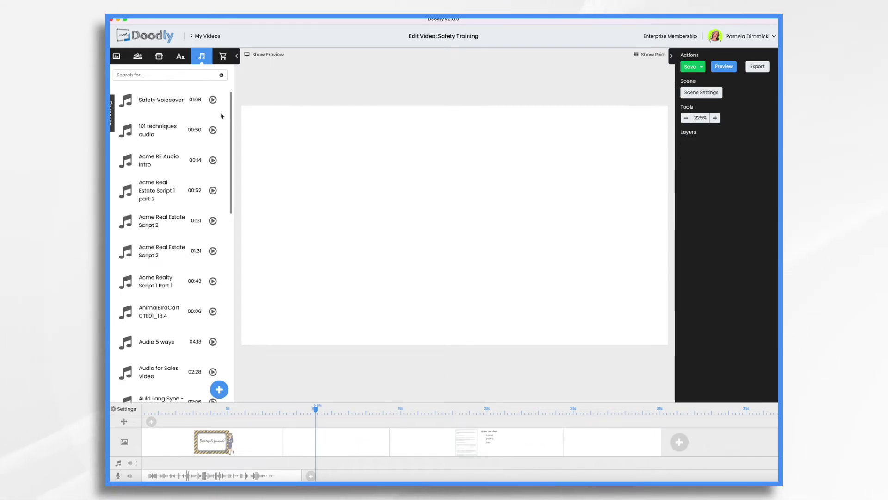
click(158, 56)
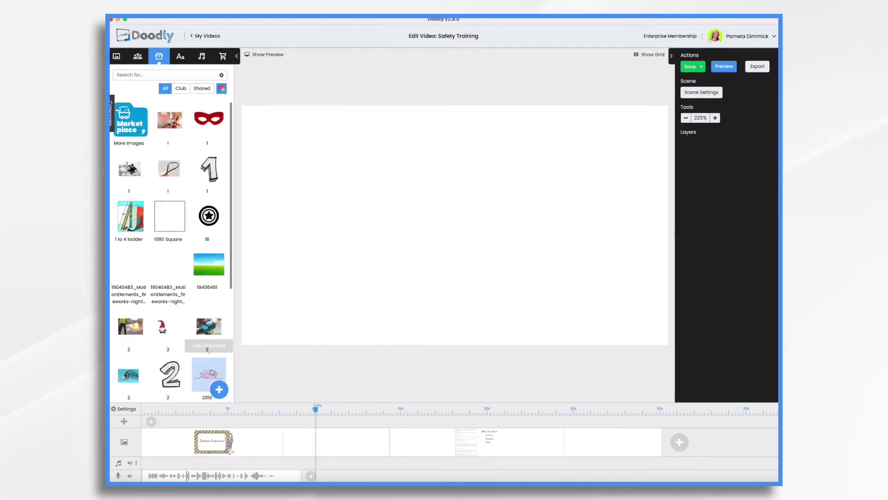
click(219, 390)
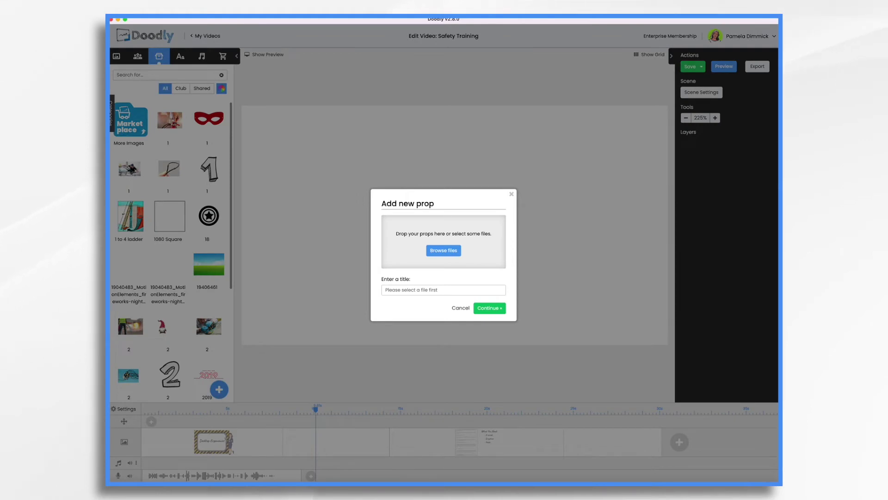
click(444, 250)
click(311, 132)
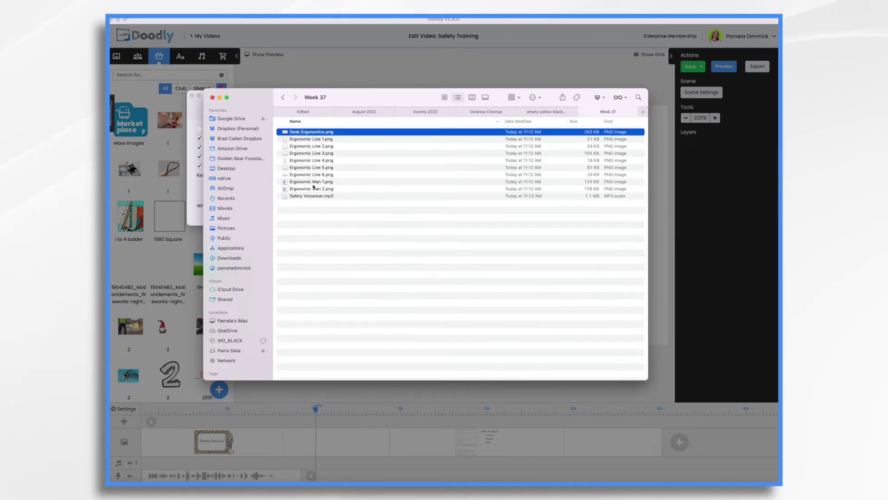
shift+click(313, 188)
drag(366, 168, 439, 234)
scroll(439, 234, down, 8)
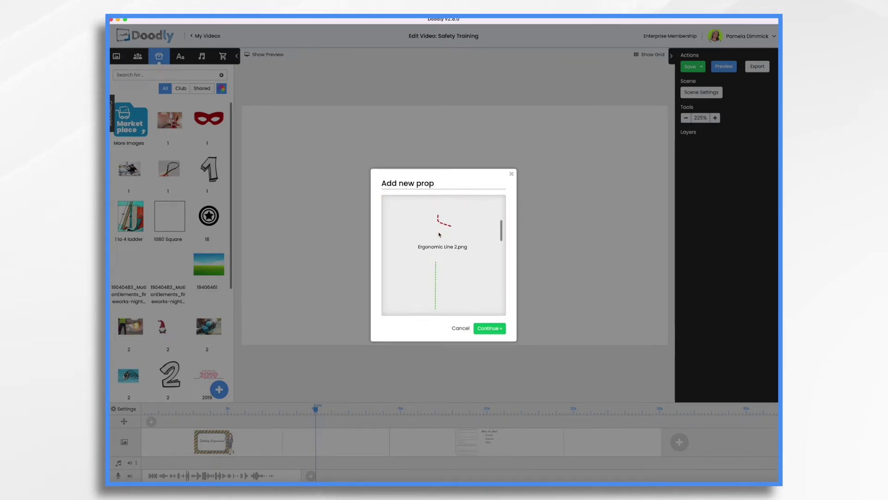
scroll(440, 235, down, 5)
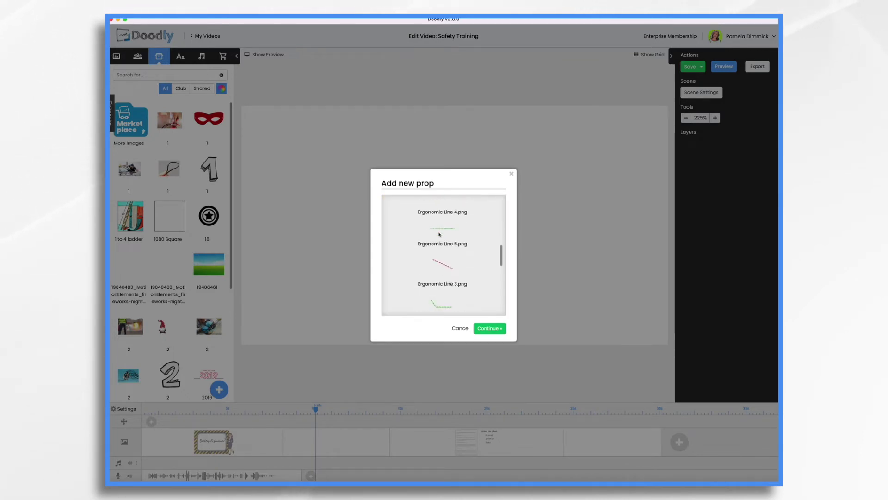
scroll(439, 234, down, 5)
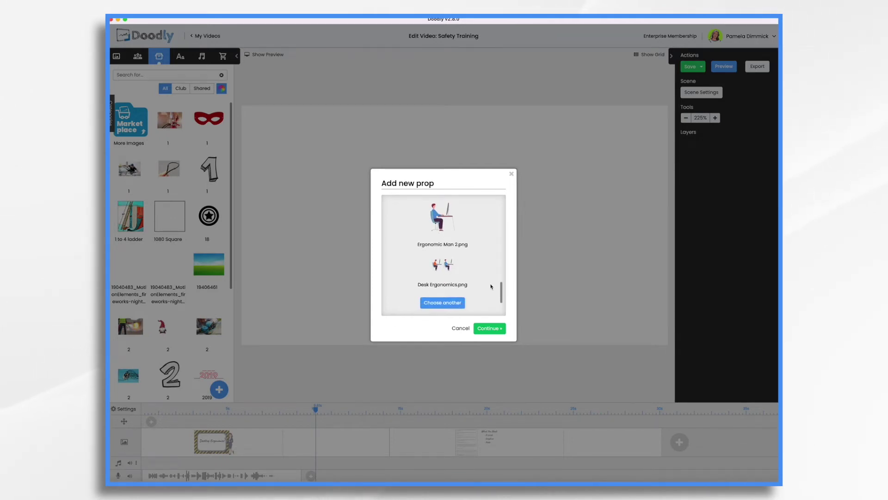
click(491, 328)
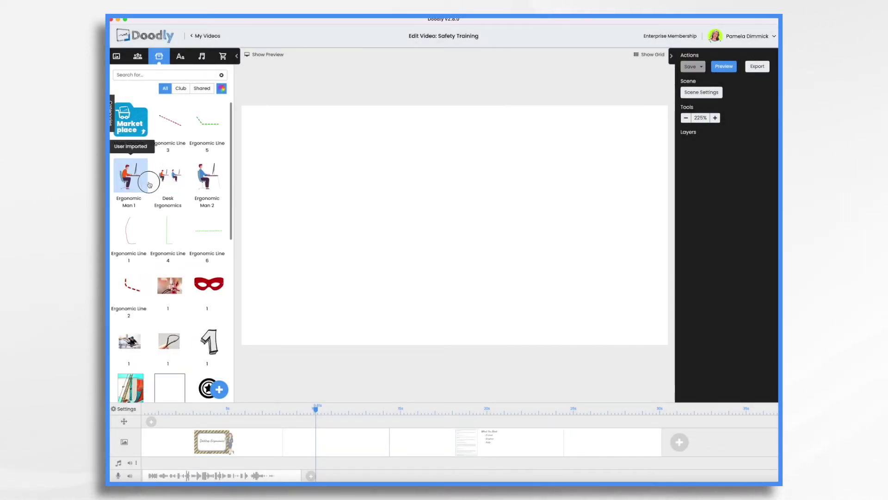
Place the Ergonomic Man 1 and Ergonomic Man 2 props on the new scene's canvas
drag(149, 184, 370, 229)
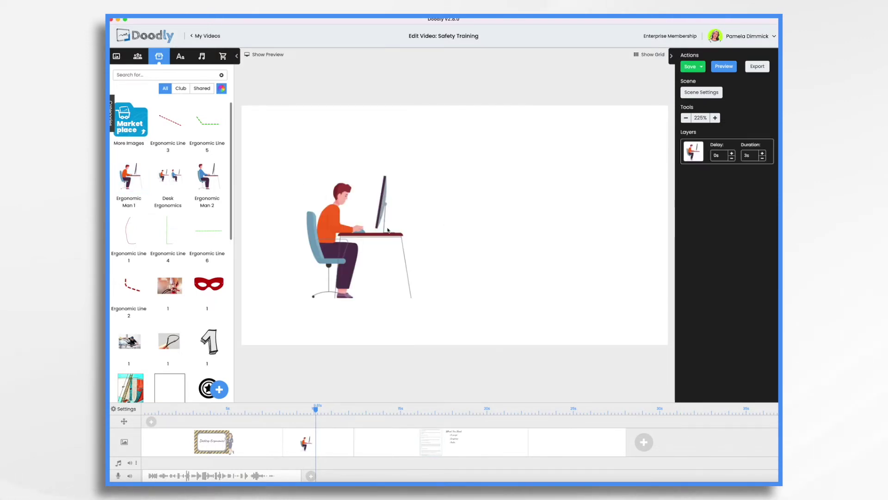
drag(207, 176, 496, 238)
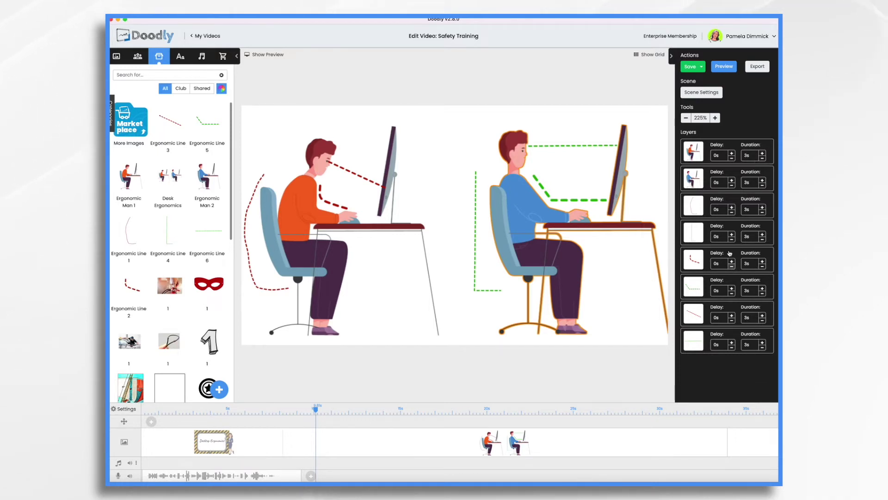
Set the orange-shirt man's reveal mode to Fade and cut his duration to 1s
click(694, 154)
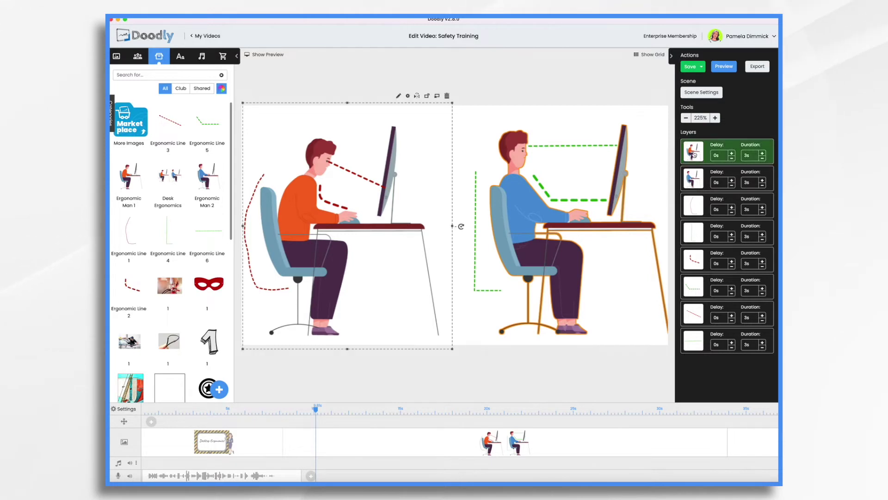
click(398, 97)
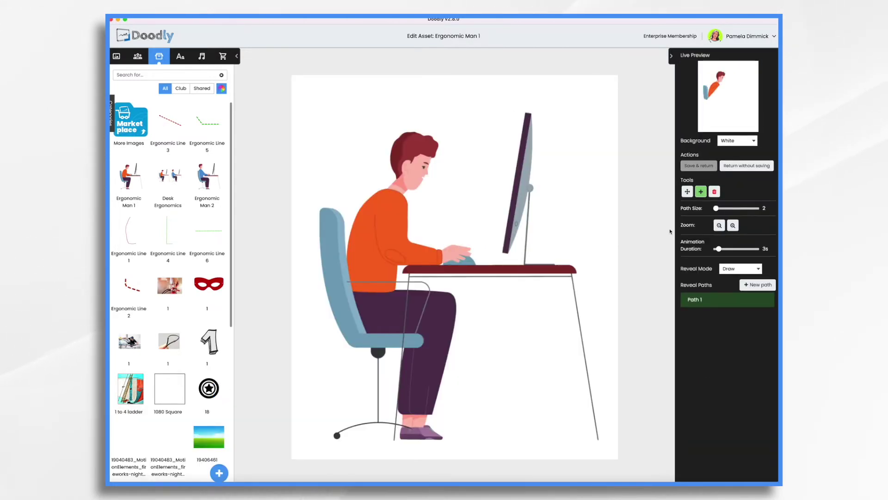
click(737, 269)
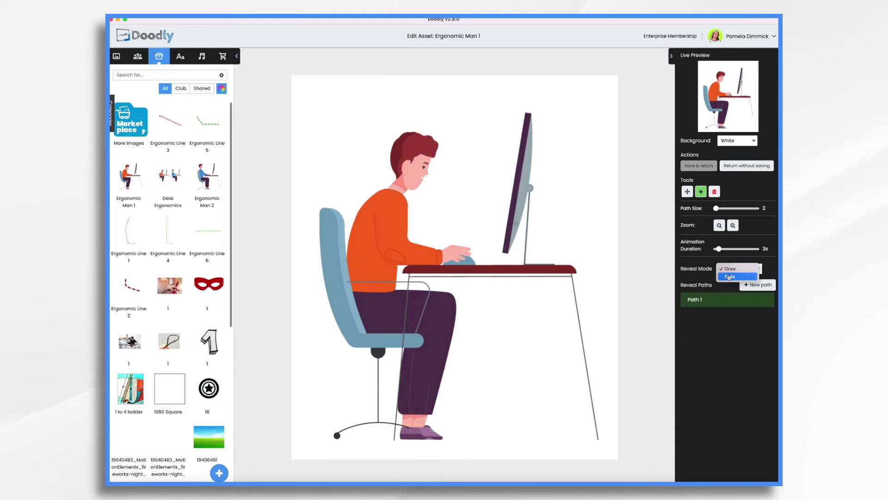
click(728, 263)
click(699, 165)
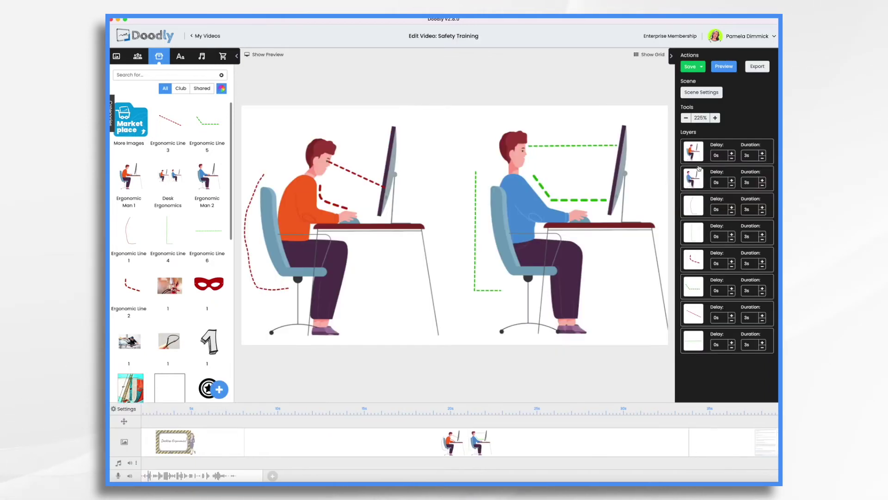
click(761, 158)
click(761, 158)
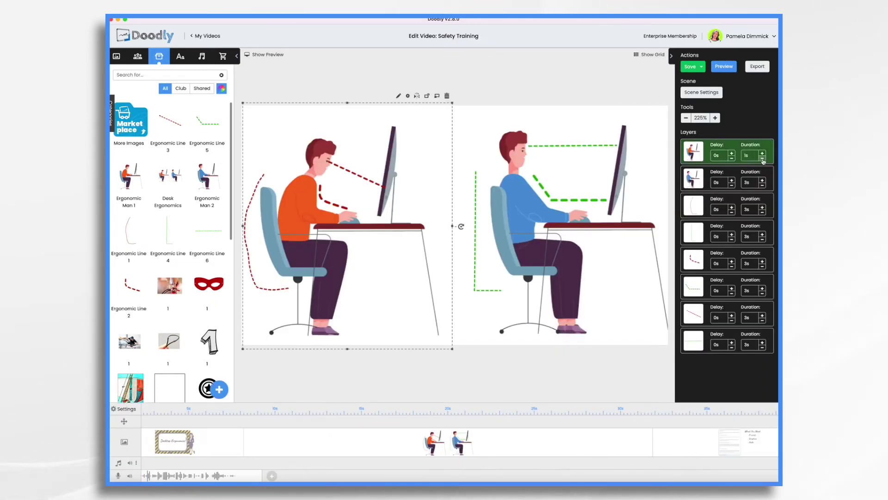
Set the blue-shirt man's reveal mode to Fade
click(701, 179)
click(632, 95)
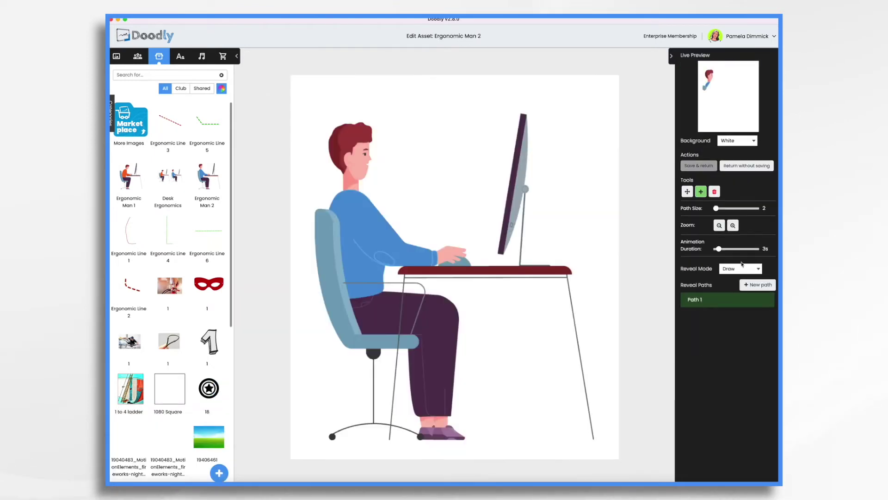
click(740, 269)
click(731, 278)
click(703, 166)
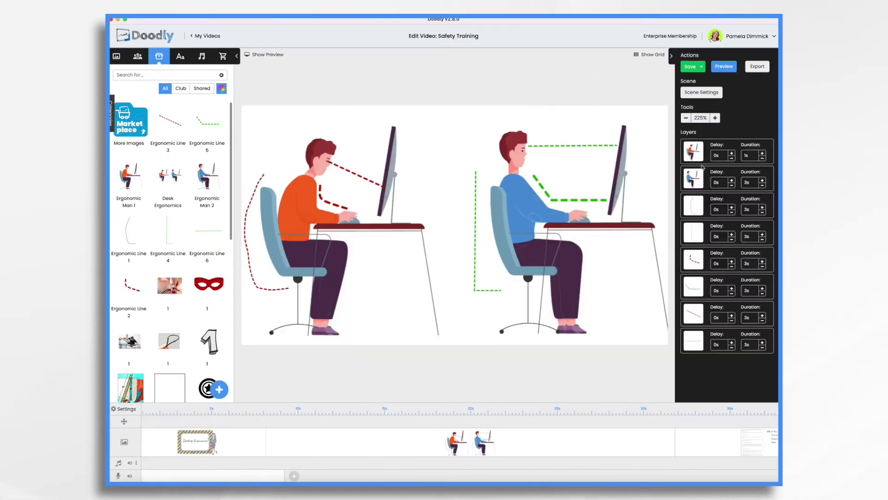
Select all six dashed line layers together with the blue-shirt man's layer
click(703, 214)
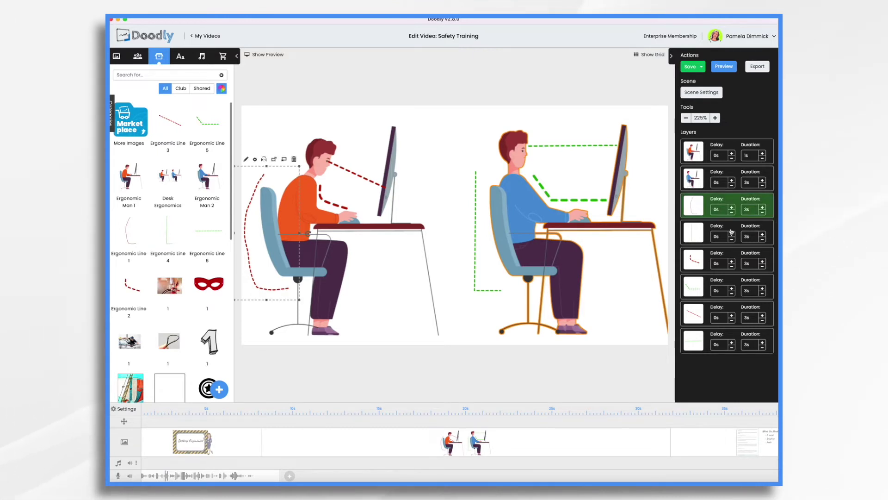
click(714, 236)
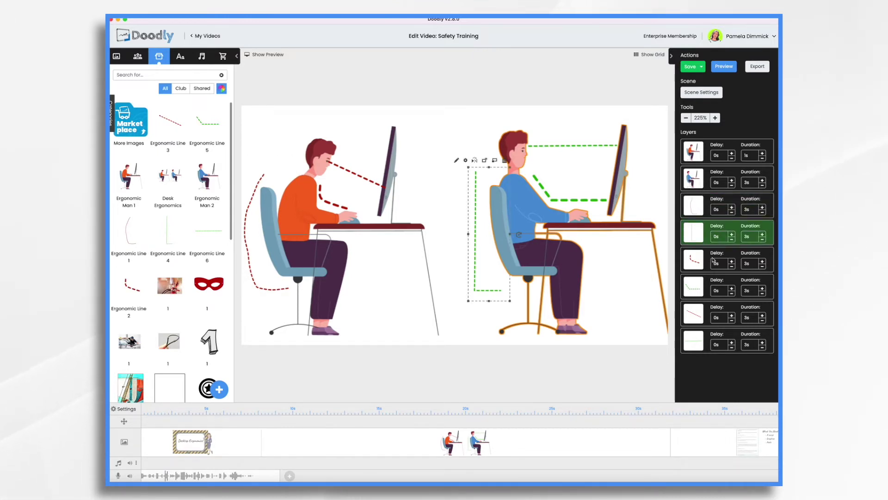
shift+click(704, 207)
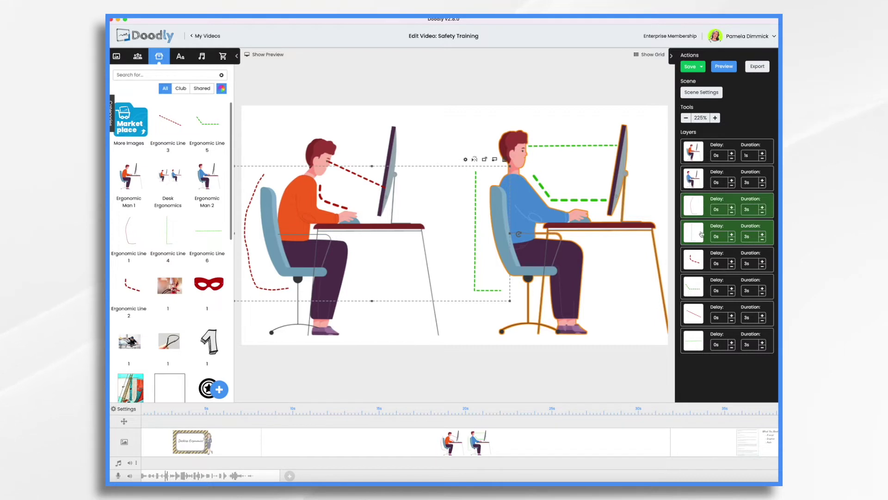
shift+click(698, 260)
shift+click(699, 290)
shift+click(700, 318)
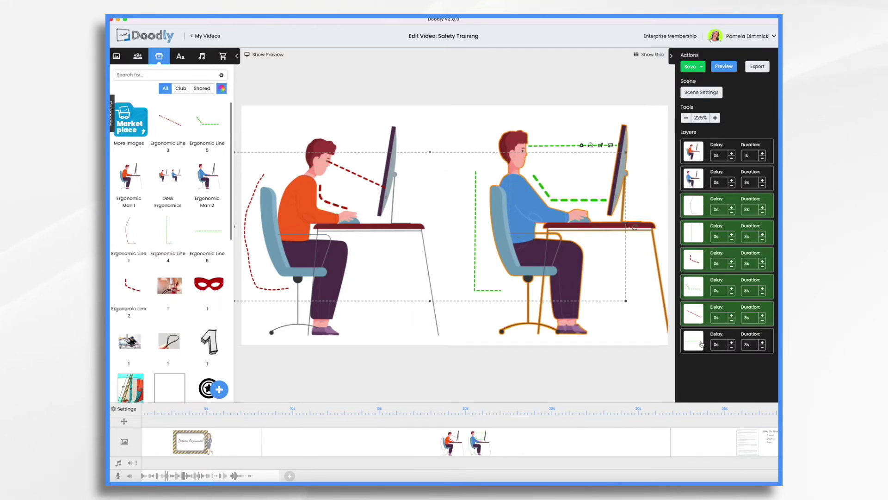
shift+click(701, 345)
shift+click(705, 183)
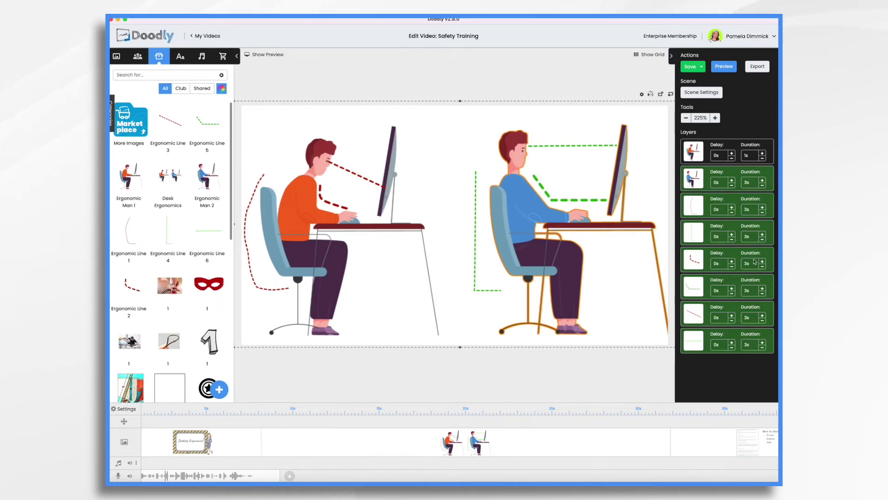
Lower the Enter Animation Duration to 1s and apply it to all selected layers
right_click(698, 213)
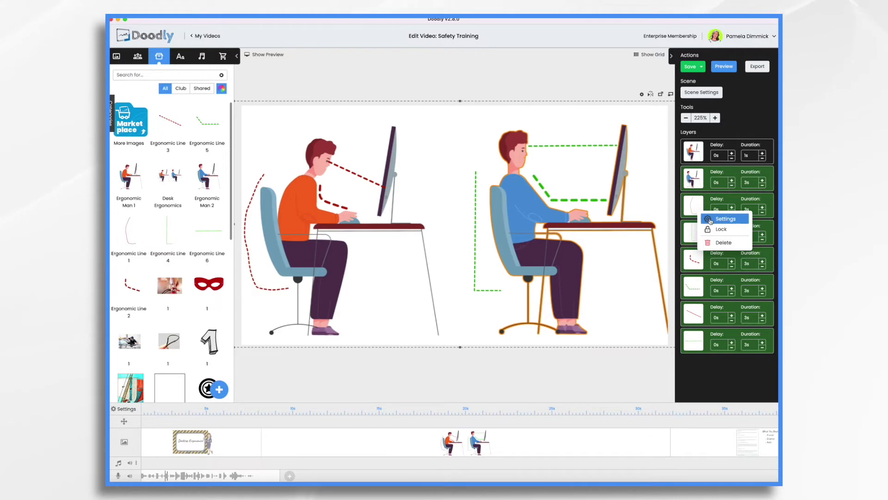
click(702, 219)
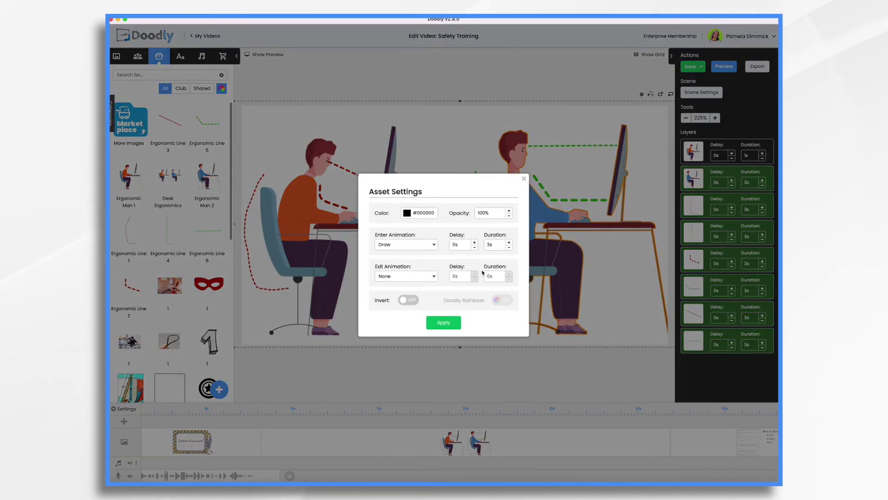
click(509, 247)
click(509, 248)
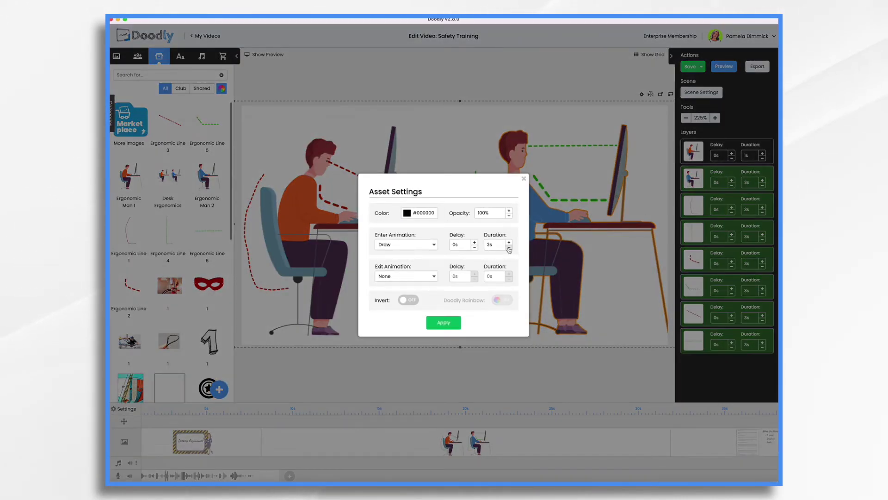
click(509, 247)
click(509, 247)
click(509, 248)
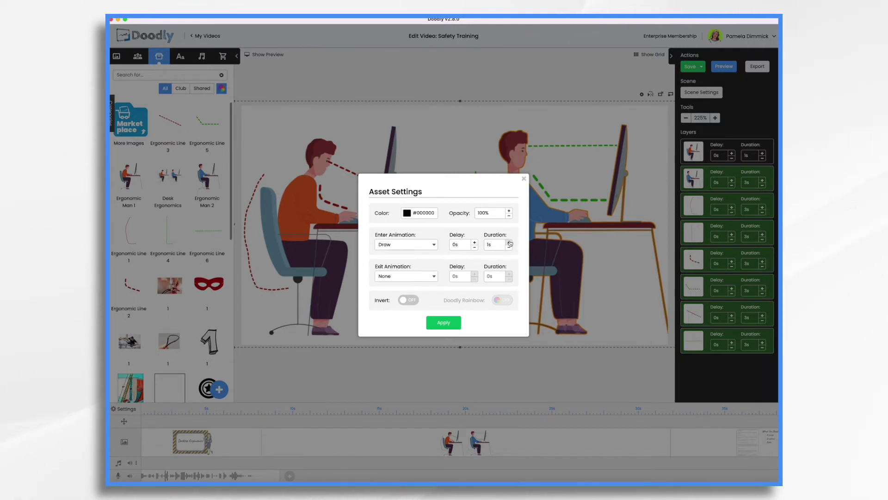
click(443, 324)
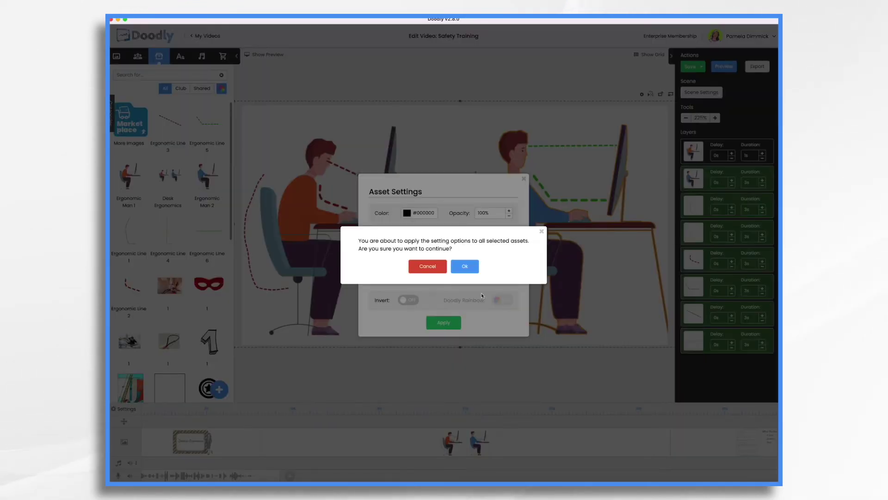
click(464, 266)
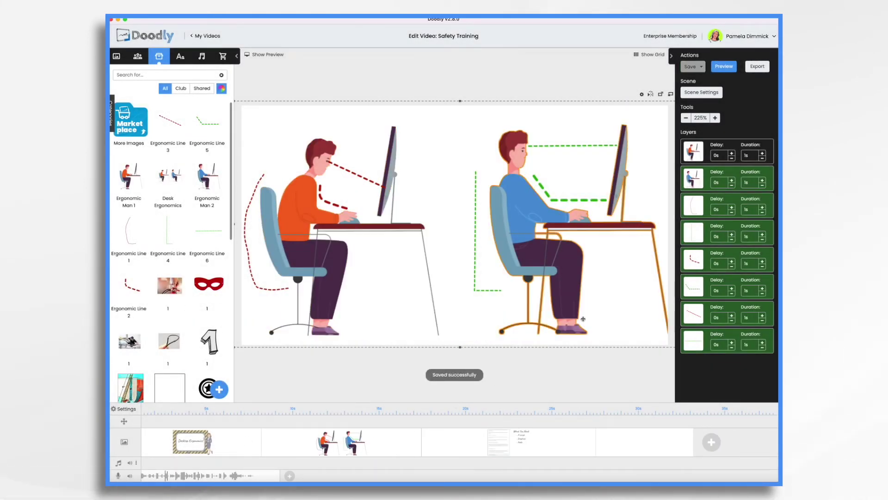
click(436, 197)
click(475, 194)
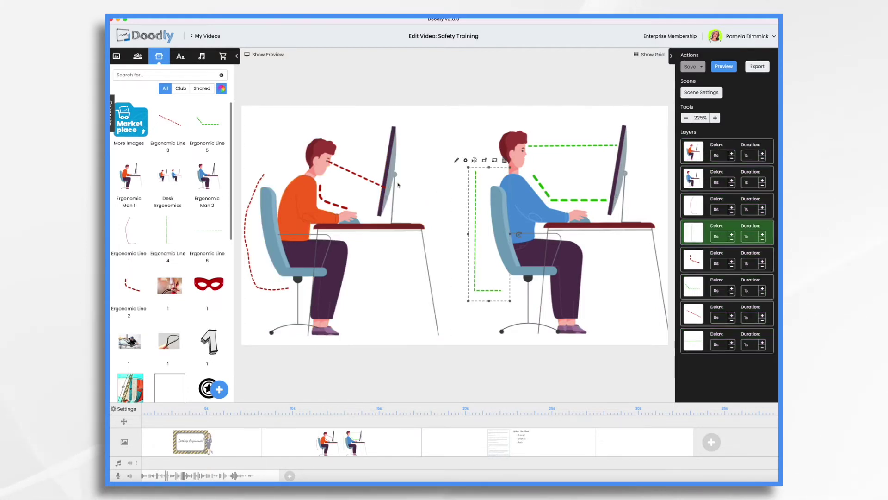
click(260, 185)
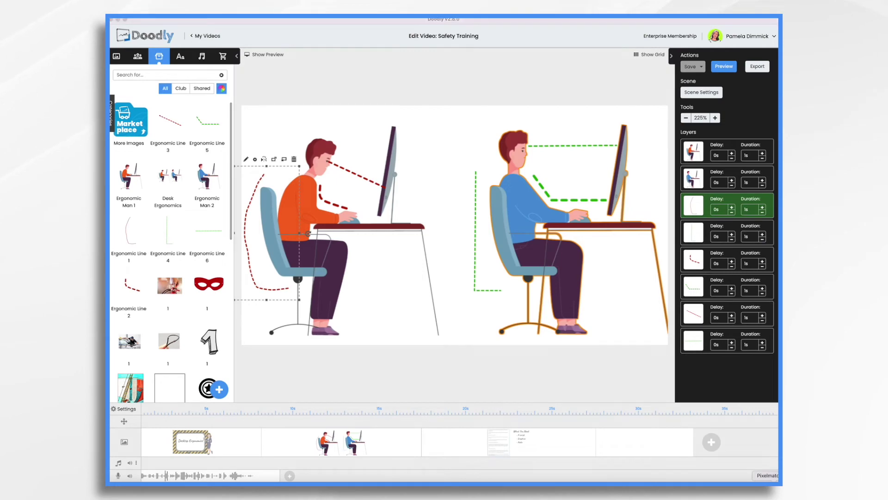
key(super+Tab)
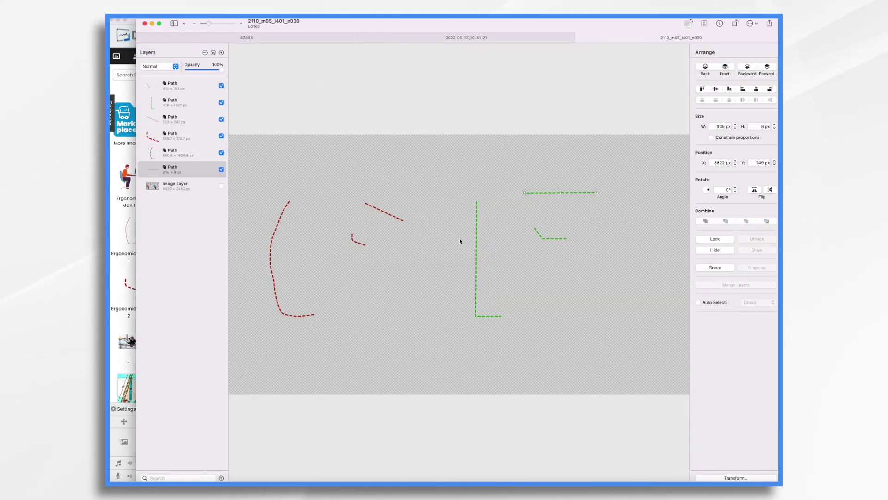
key(super+Tab)
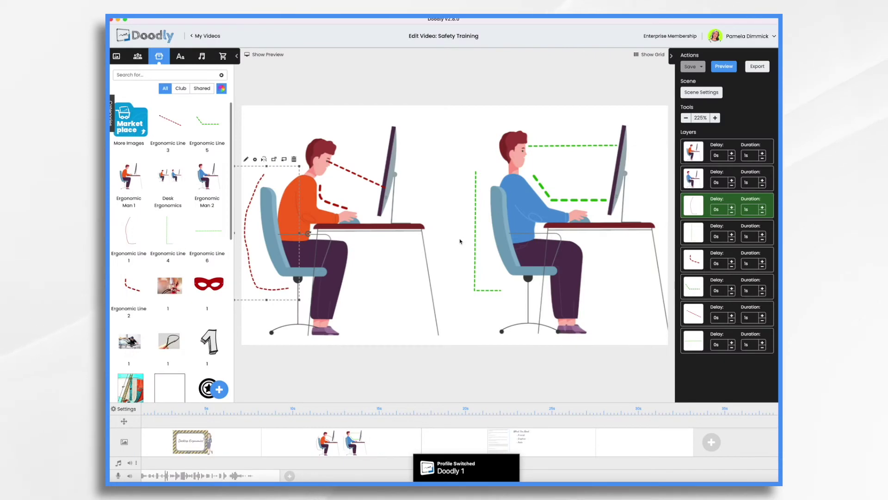
Trace a size-44 reveal path along Ergonomic Line 1's red dashed curve down to its bottom bend
click(247, 160)
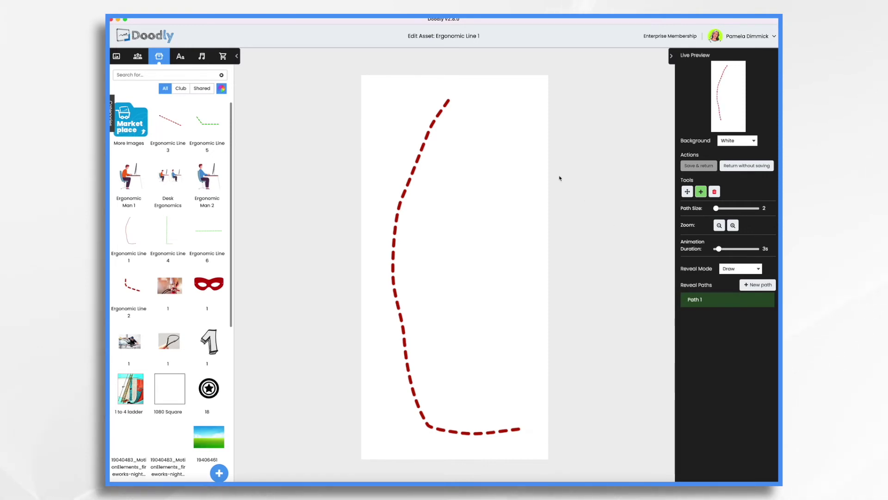
click(452, 96)
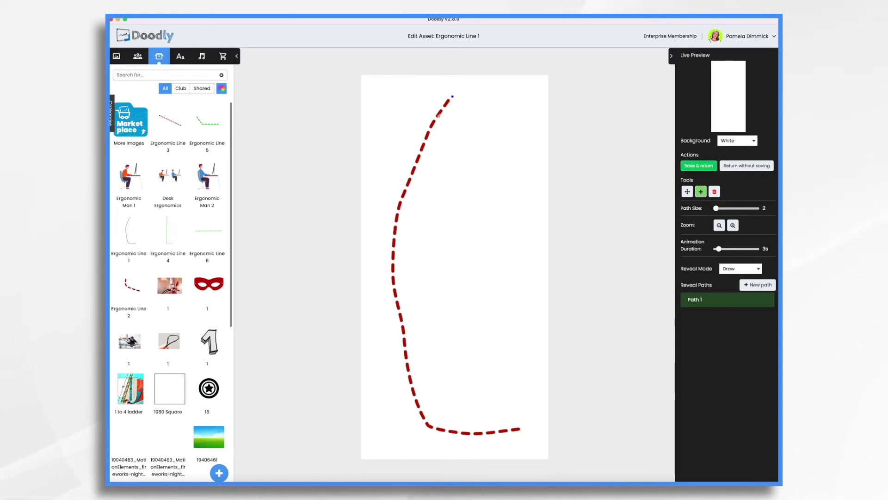
click(427, 136)
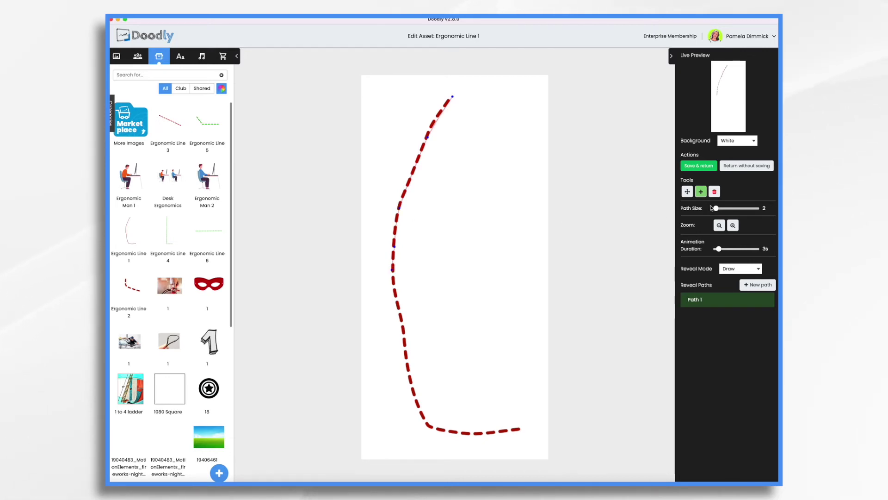
drag(717, 208, 723, 209)
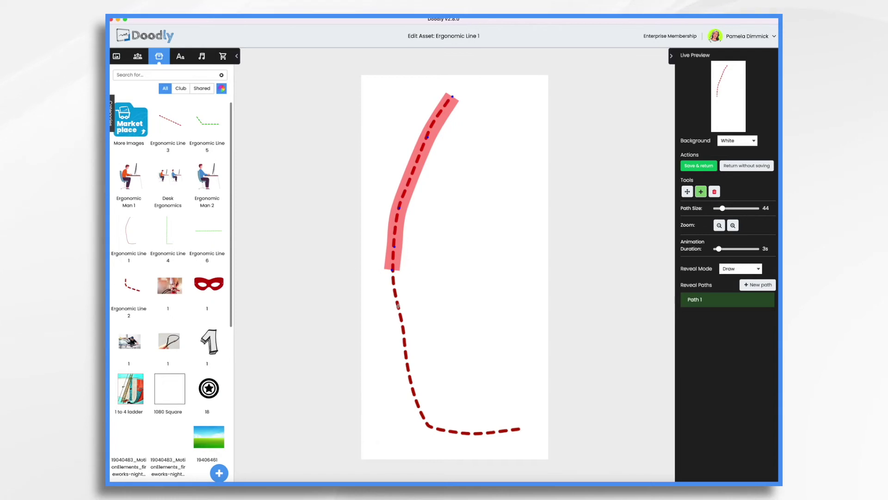
mouse_move(397, 305)
mouse_down()
mouse_move(422, 418)
mouse_move(447, 433)
mouse_move(520, 429)
mouse_up()
Widen the red L-shaped Ergonomic Line 2's reveal path to size 68 and save it
click(699, 165)
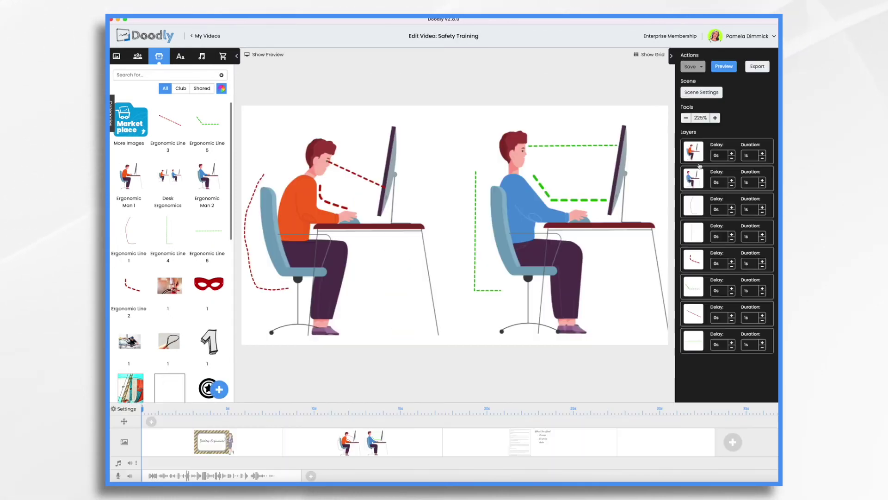
click(309, 172)
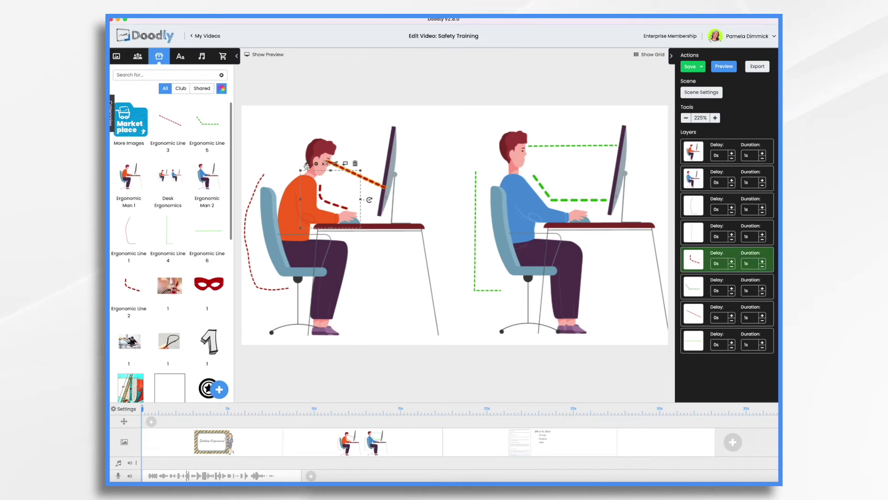
click(306, 165)
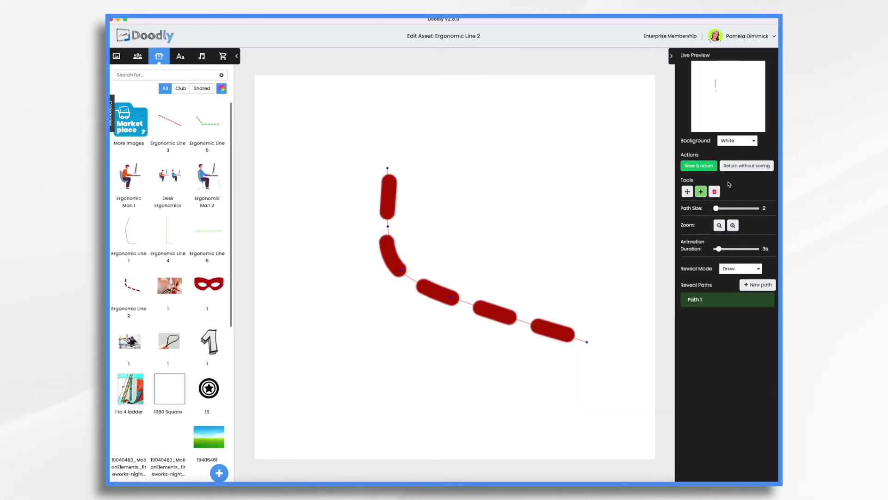
drag(716, 208, 725, 208)
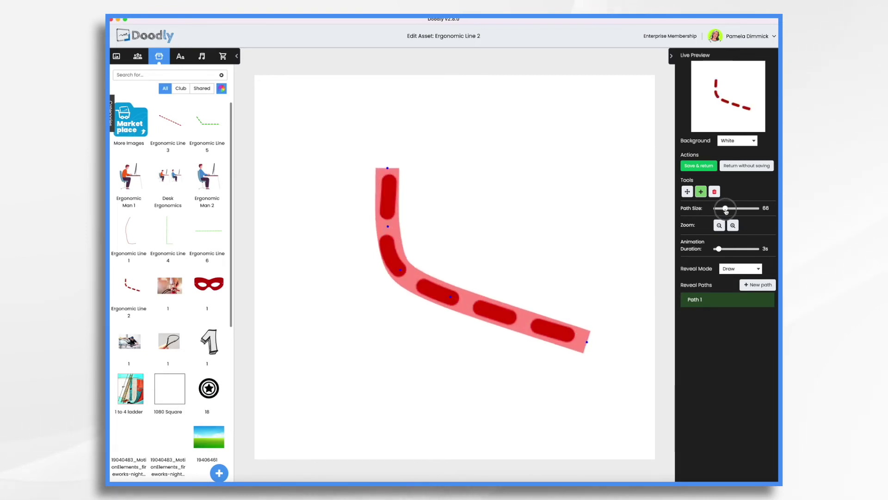
click(694, 165)
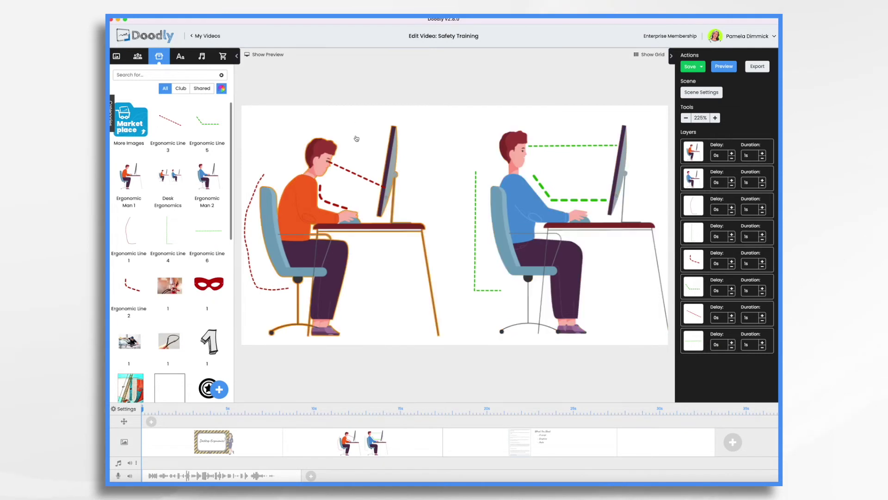
Play the preview from the Desktop Ergonomics title at 00:07, pausing at 00:19
click(266, 55)
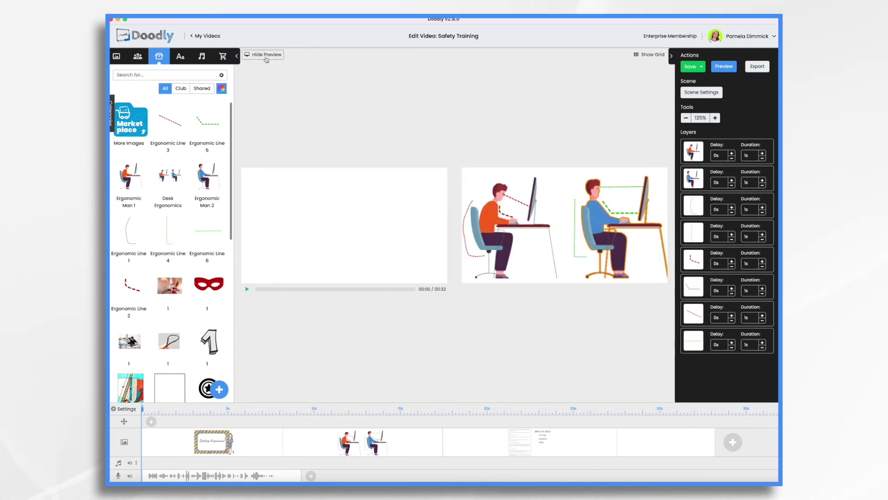
click(286, 409)
drag(286, 408, 277, 406)
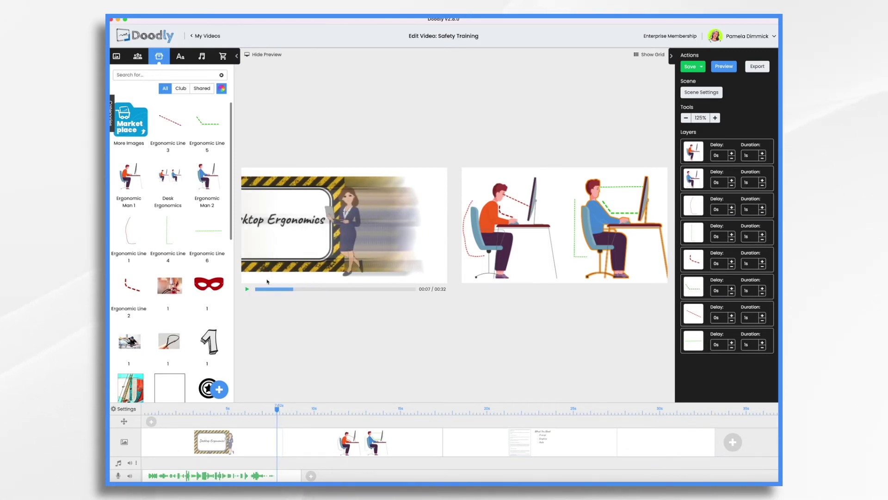
click(247, 290)
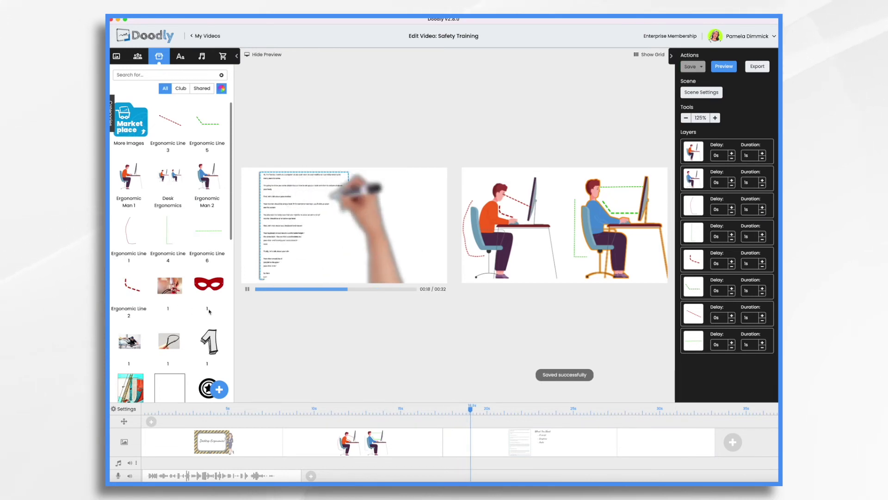
click(247, 289)
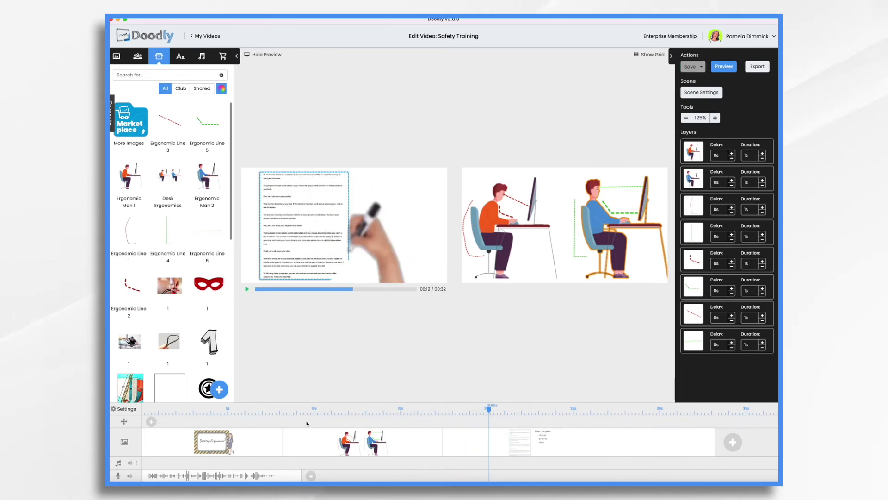
mouse_move(276, 471)
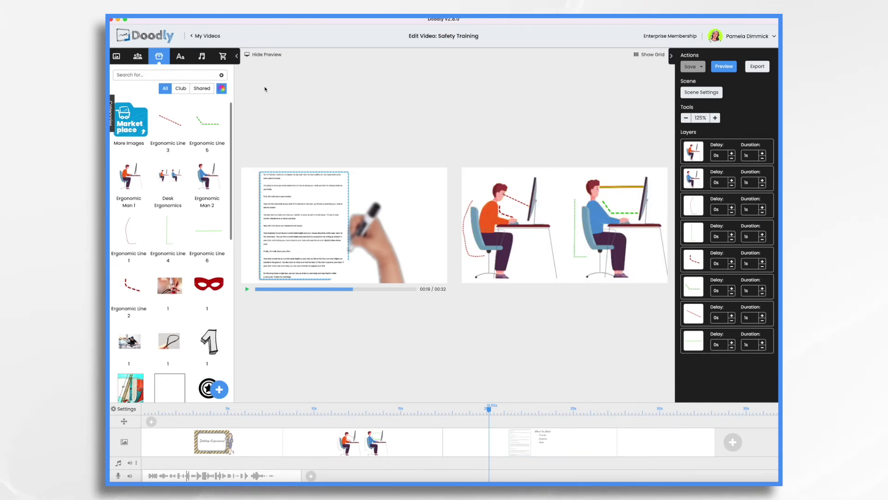
Find the 'slash' image, place it over the left seated man, and save
click(139, 74)
text(slash)
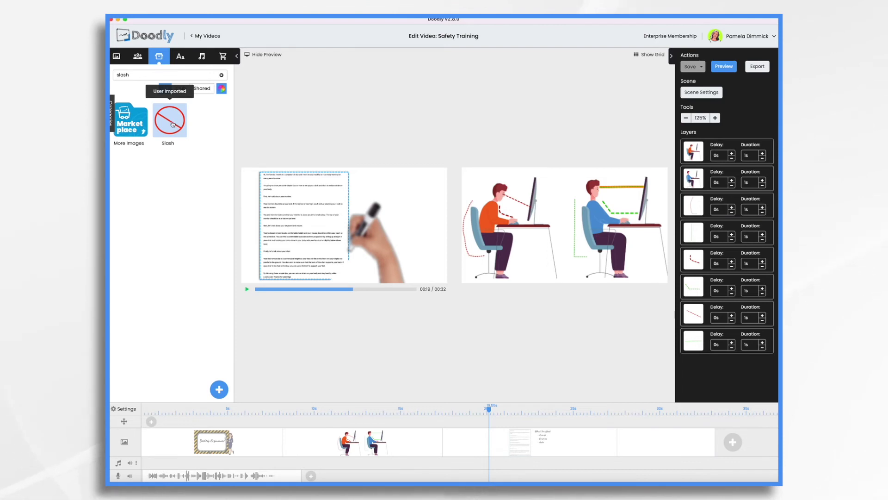
drag(172, 124, 507, 216)
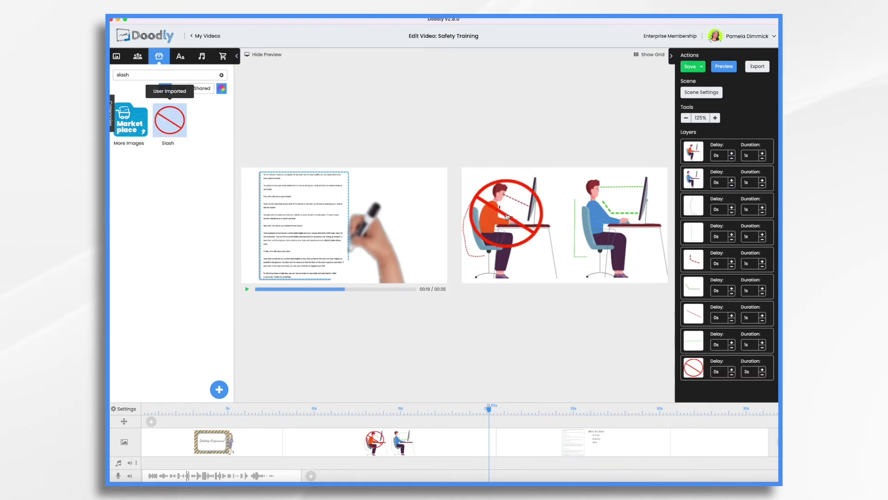
key(super+s)
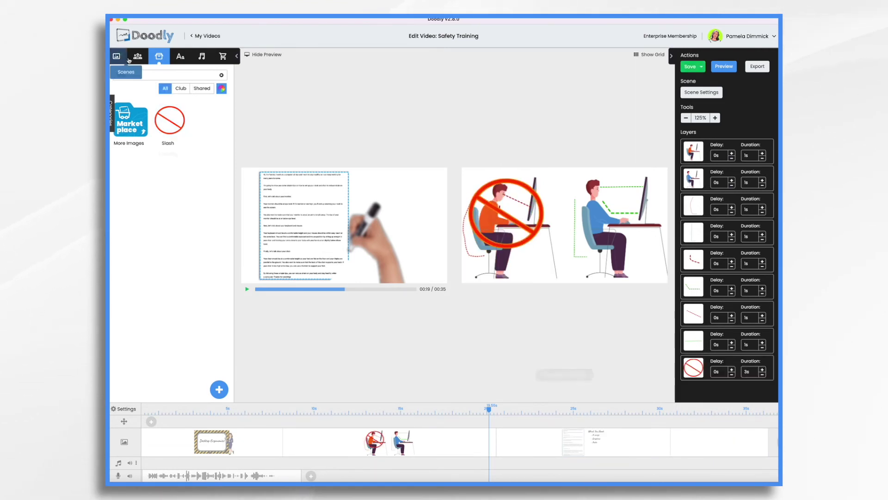
Find the 'tick' image and place it on the right seated man
key(BackSpace)
key(BackSpace)
key(BackSpace)
key(BackSpace)
key(BackSpace)
text(tick)
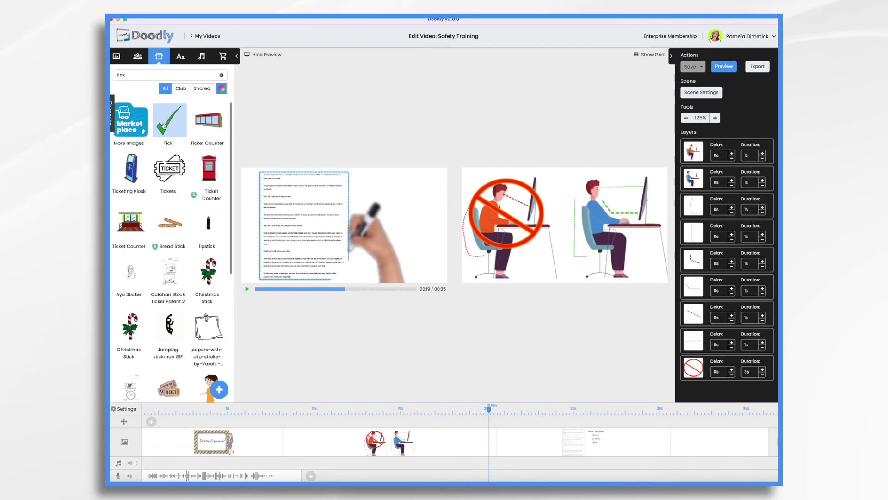
drag(168, 128, 623, 227)
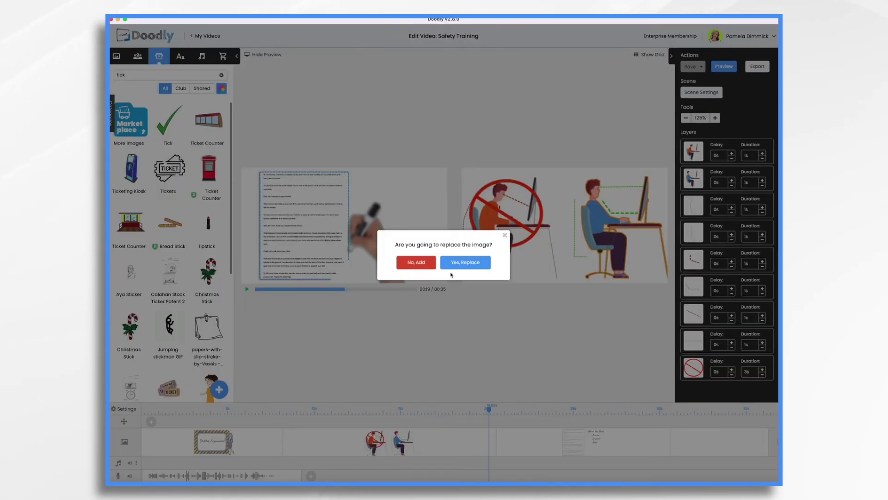
click(416, 262)
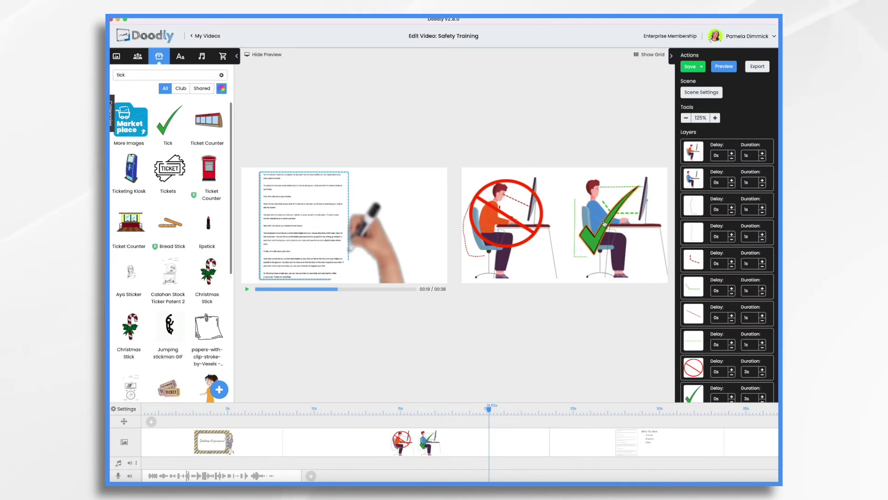
drag(597, 236, 601, 225)
Set the no-sign layer's duration to 1.5s and the tick layer's to 1s
scroll(722, 365, down, 1)
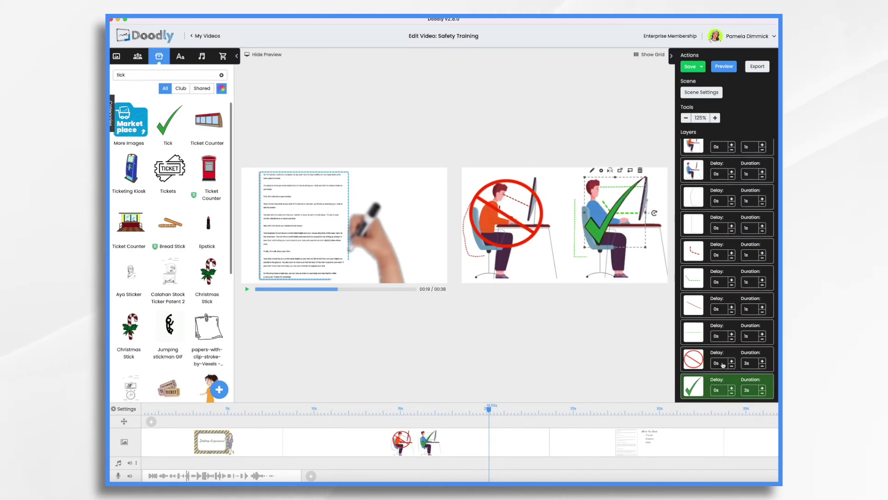
click(762, 366)
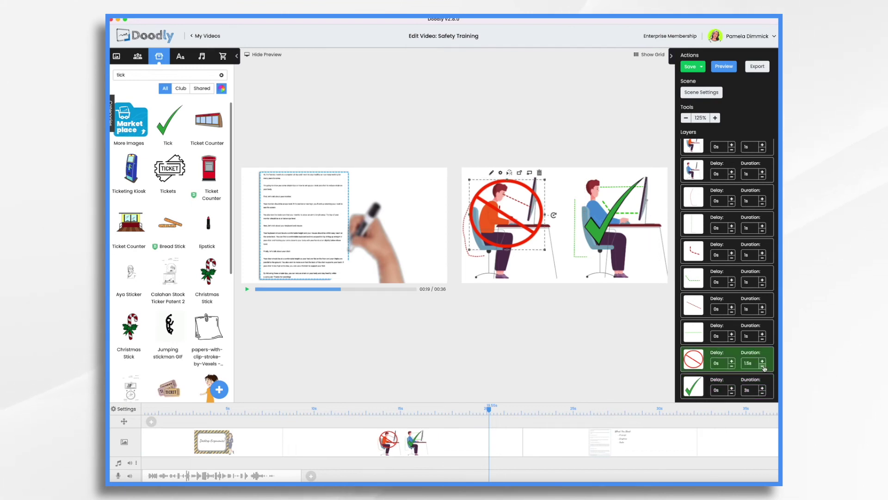
click(763, 393)
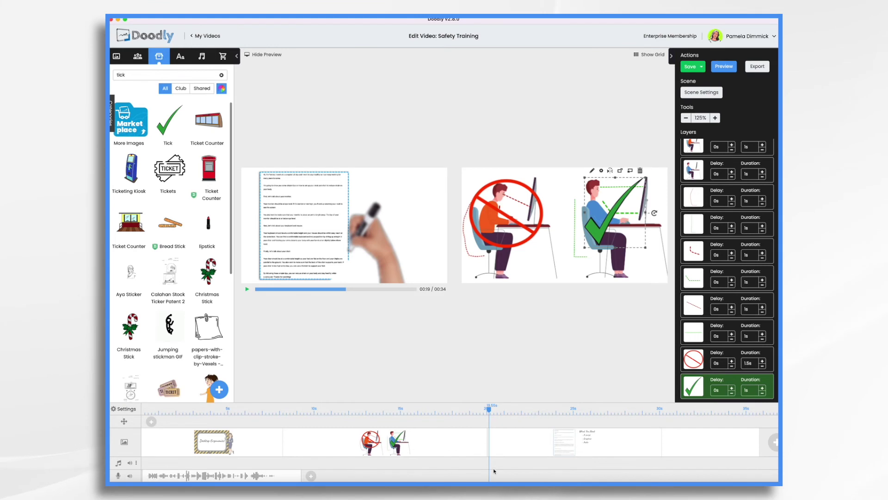
Delete the What You Need scene from the timeline
click(547, 443)
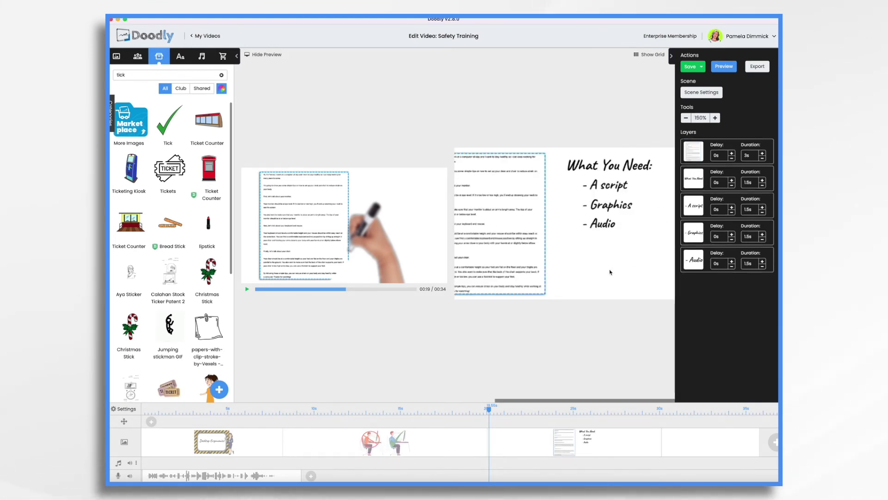
right_click(606, 450)
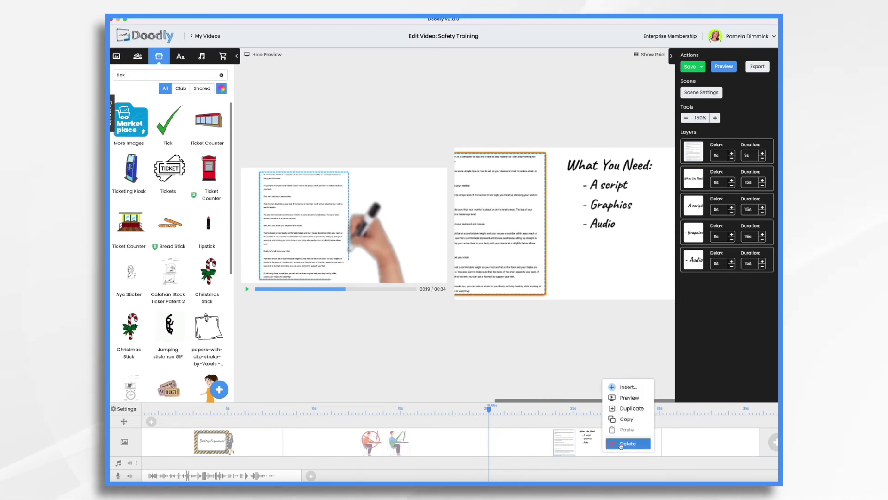
click(620, 444)
click(463, 264)
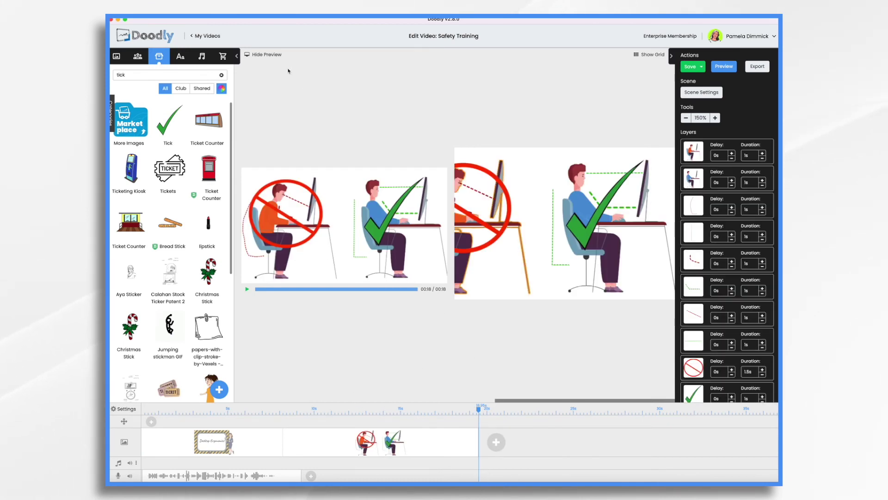
Hide the preview, save the video, and zoom the canvas to 200%
click(266, 54)
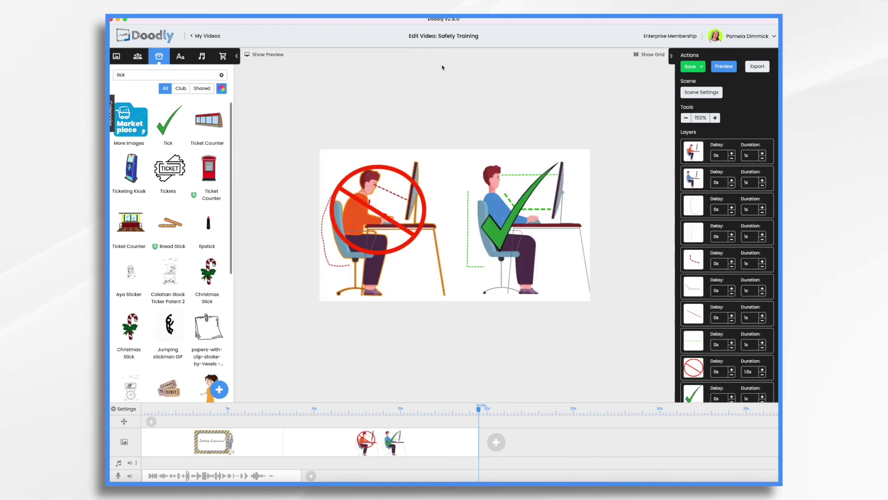
key(super+s)
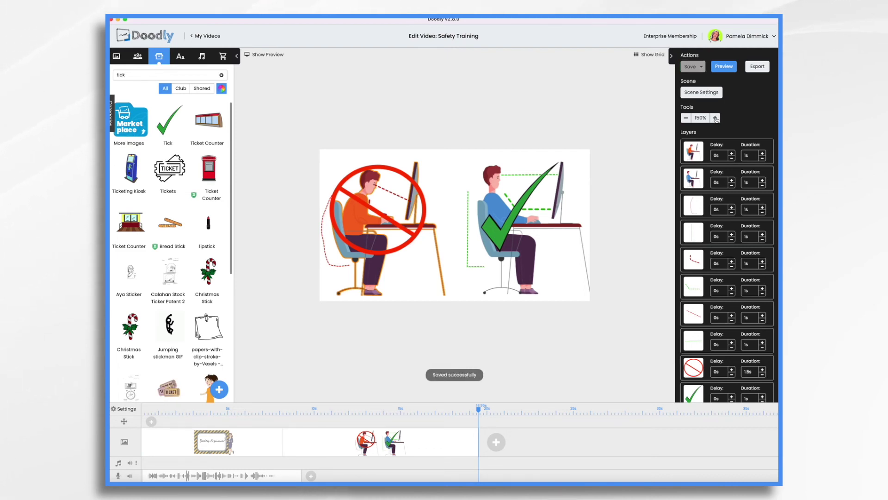
click(715, 118)
click(716, 118)
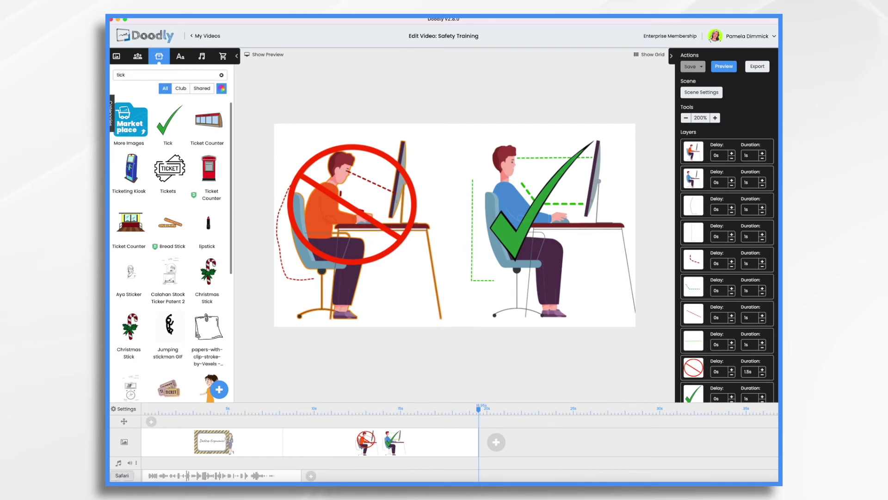
Add the Fresh Start track from the music sounds category to the timeline
click(203, 55)
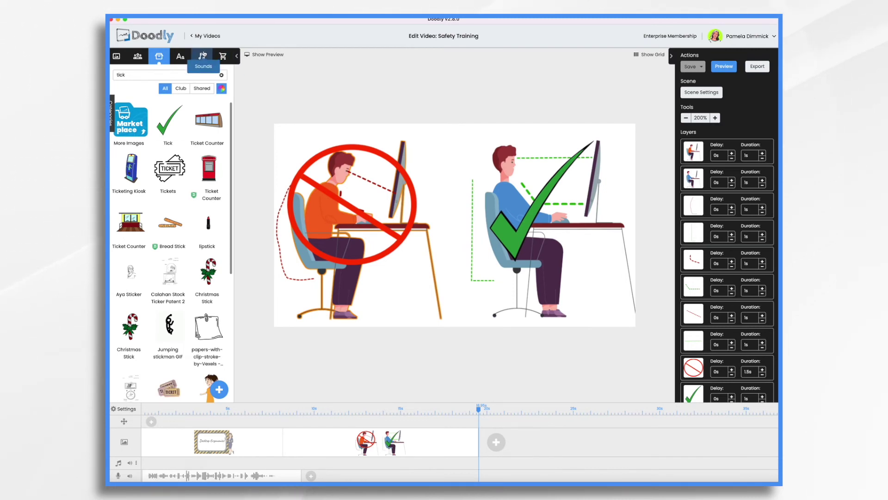
click(111, 117)
click(116, 134)
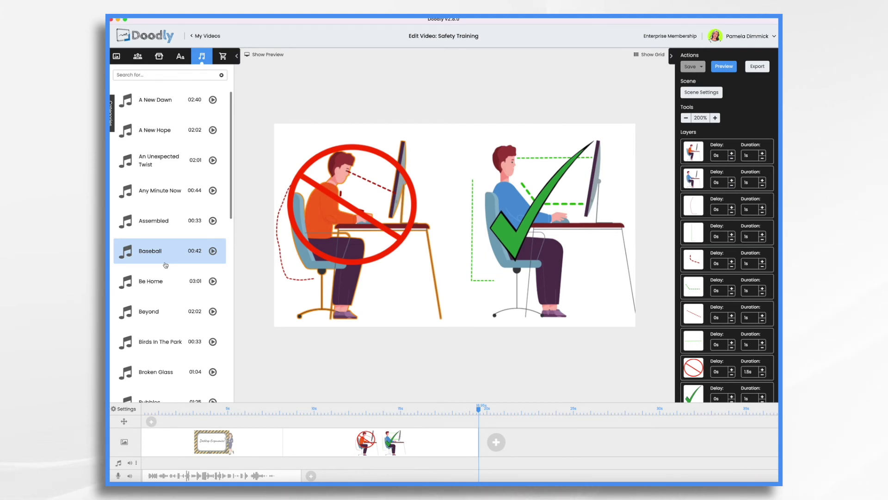
scroll(165, 265, down, 5)
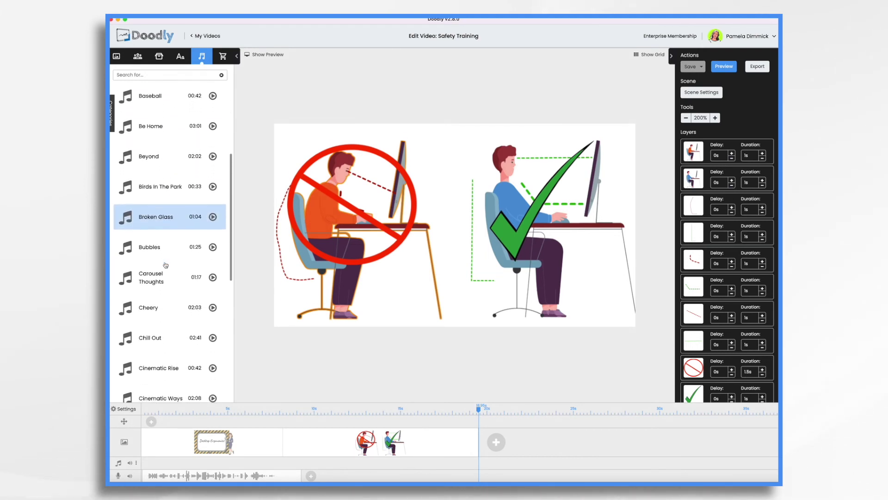
scroll(166, 265, down, 5)
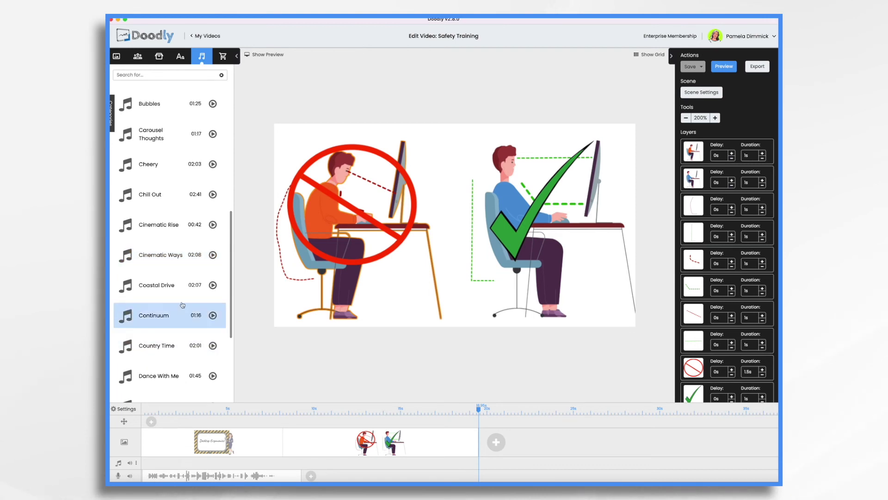
scroll(167, 312, down, 5)
drag(167, 229, 268, 456)
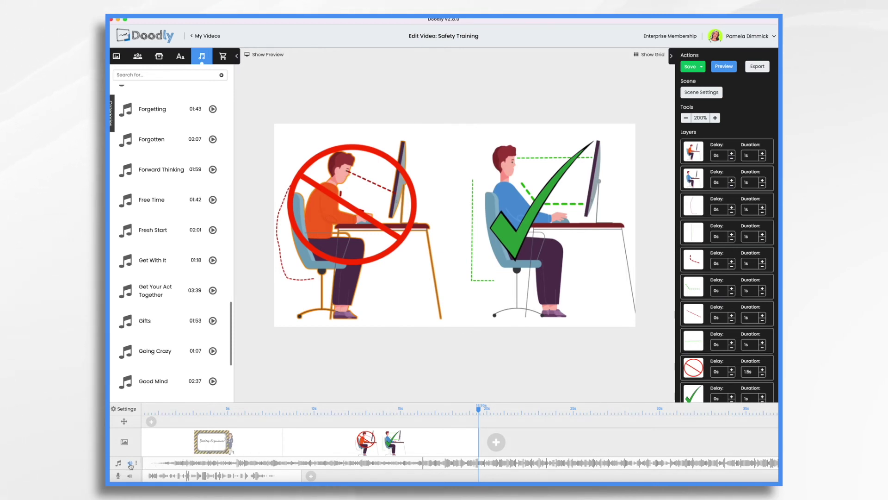
Lower the Fresh Start music volume to about 12% and save the project
click(130, 464)
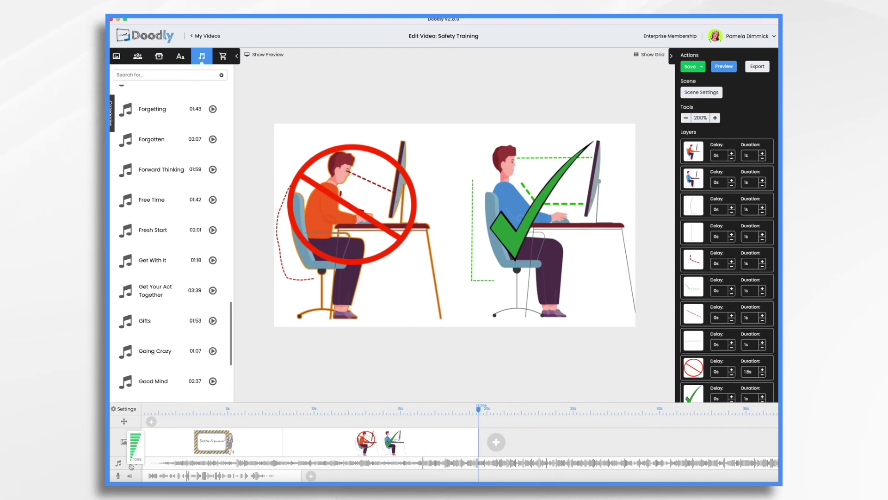
drag(135, 438, 132, 458)
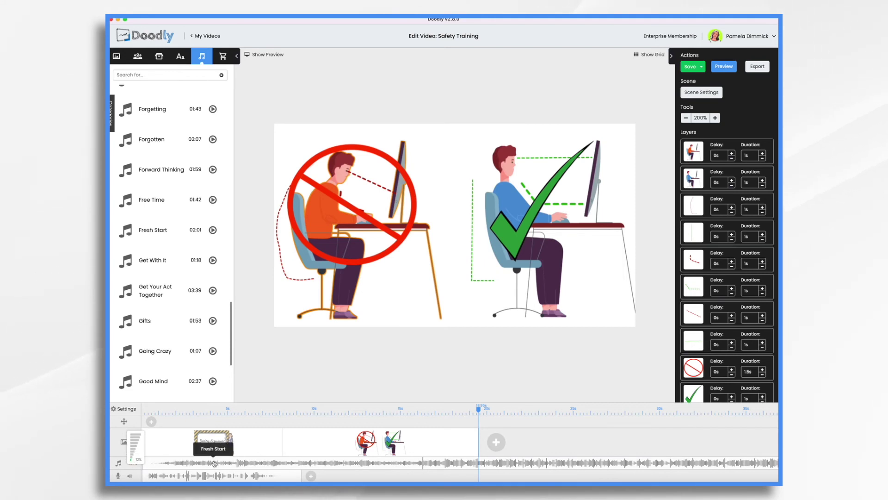
key(super+s)
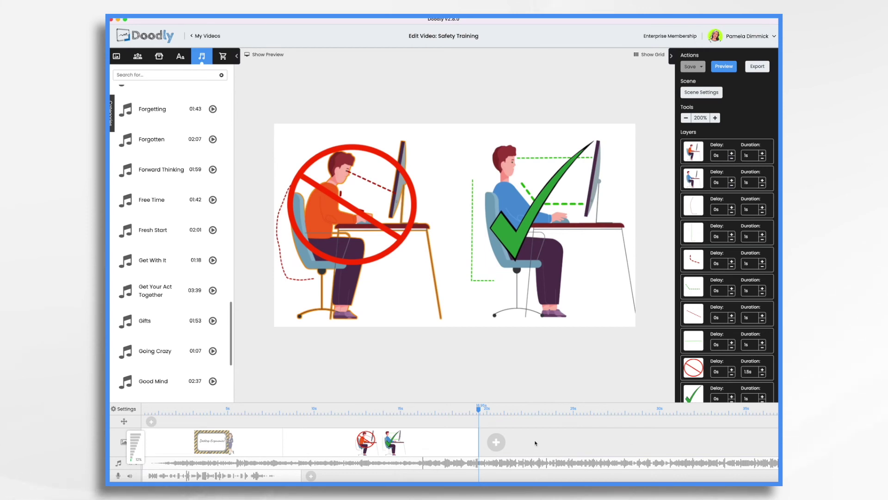
Trim the Fresh Start music clip to end around 18.95s
scroll(535, 442, right, 15)
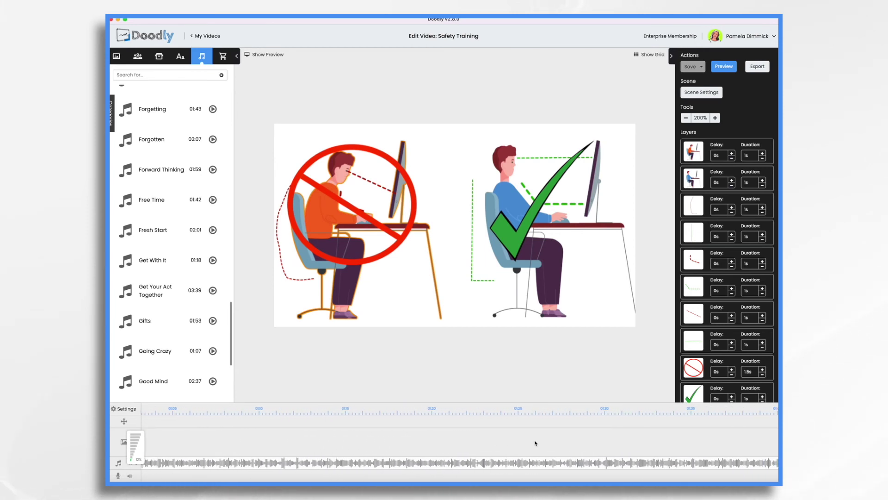
scroll(535, 443, right, 7)
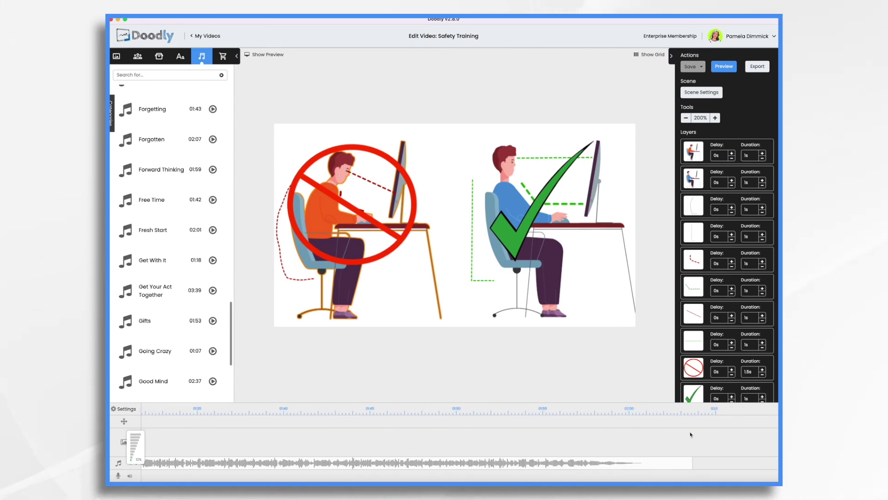
drag(693, 467, 234, 467)
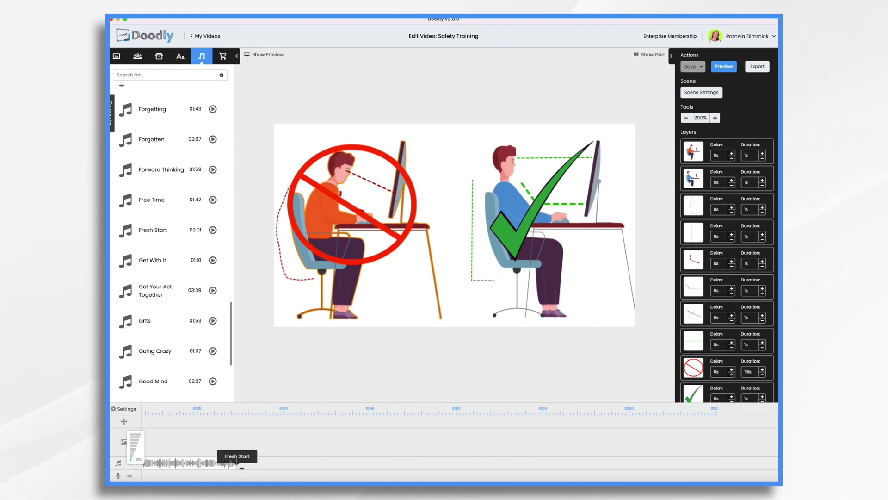
scroll(457, 462, left, 6)
drag(693, 464, 540, 464)
scroll(498, 450, left, 10)
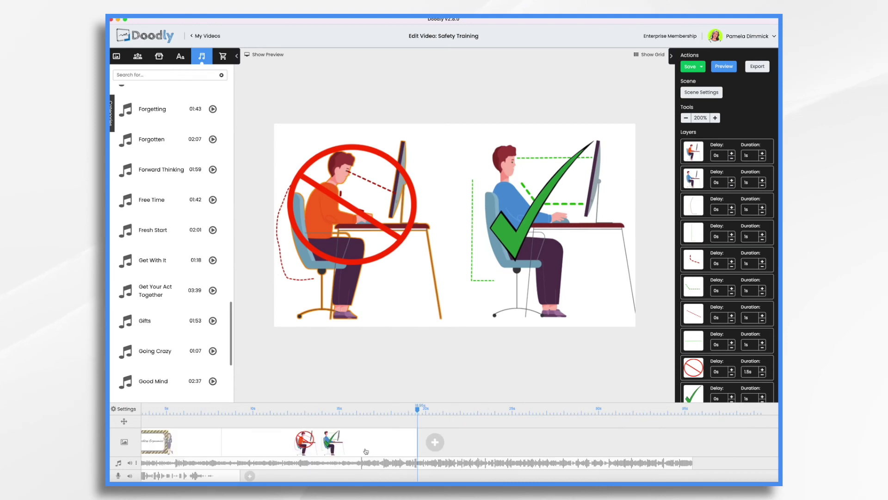
drag(692, 464, 416, 463)
scroll(416, 465, left, 1)
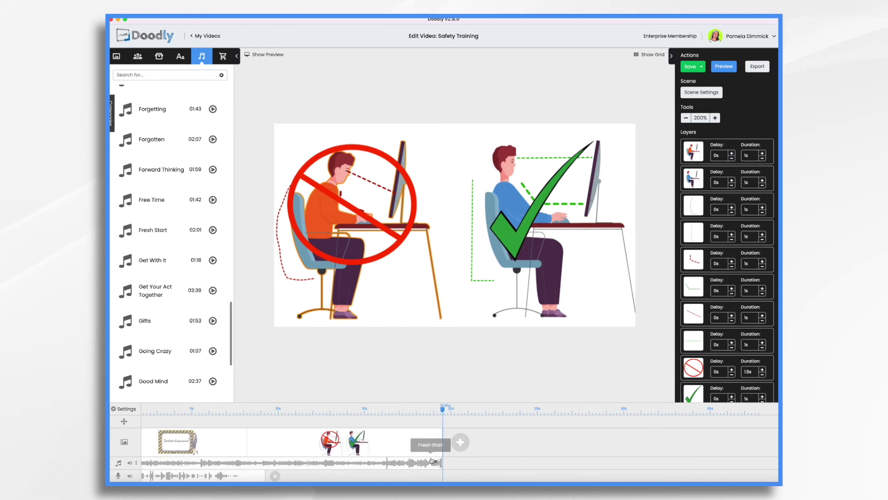
Apply Fade Out to the music clip and shorten it slightly more
right_click(432, 466)
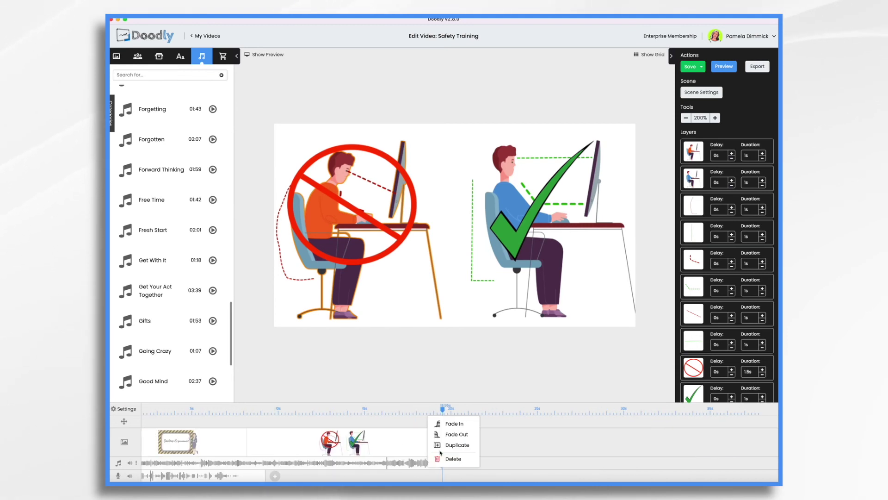
click(448, 435)
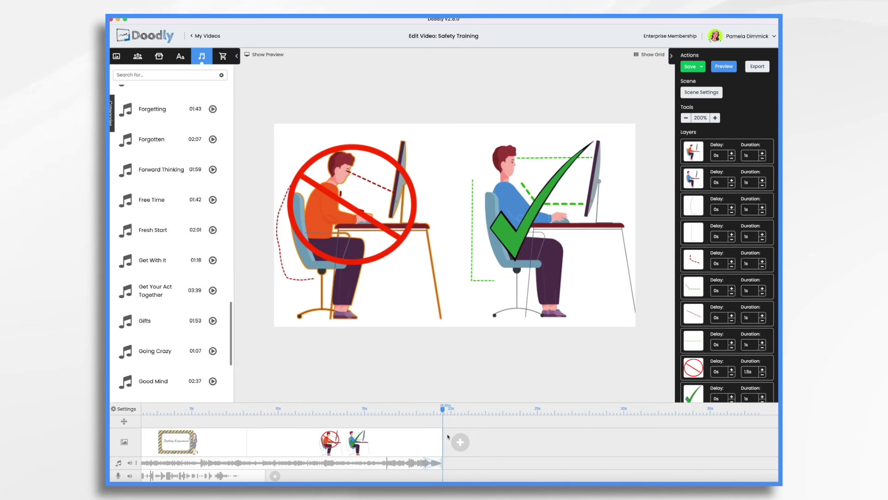
drag(423, 462, 374, 463)
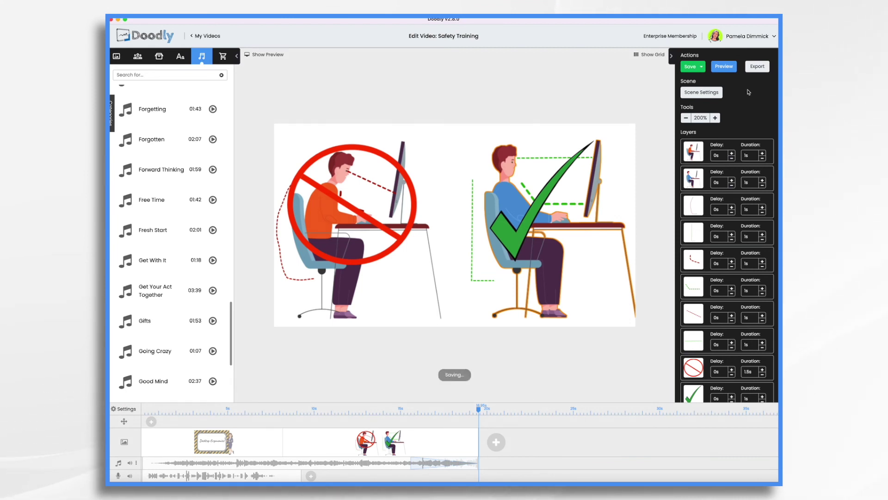
Set the ergonomics scene's end extra time to 10s and drag the Fresh Start clip out to about 28s
click(703, 93)
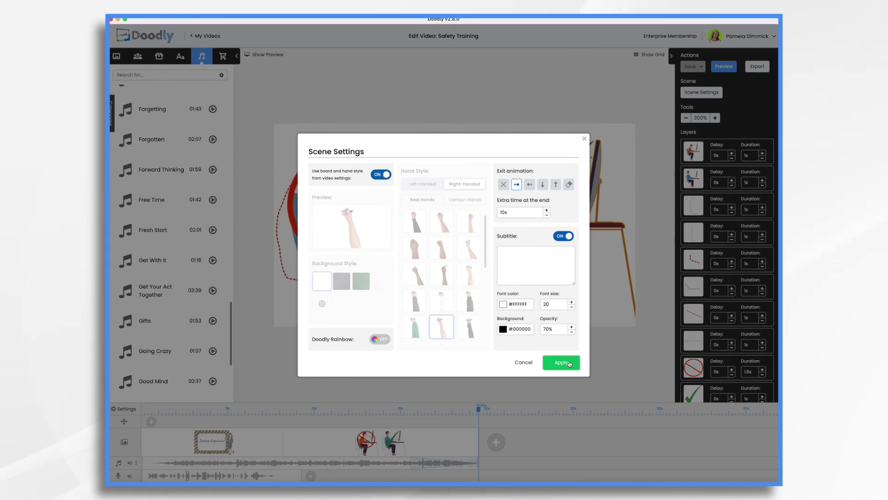
click(569, 364)
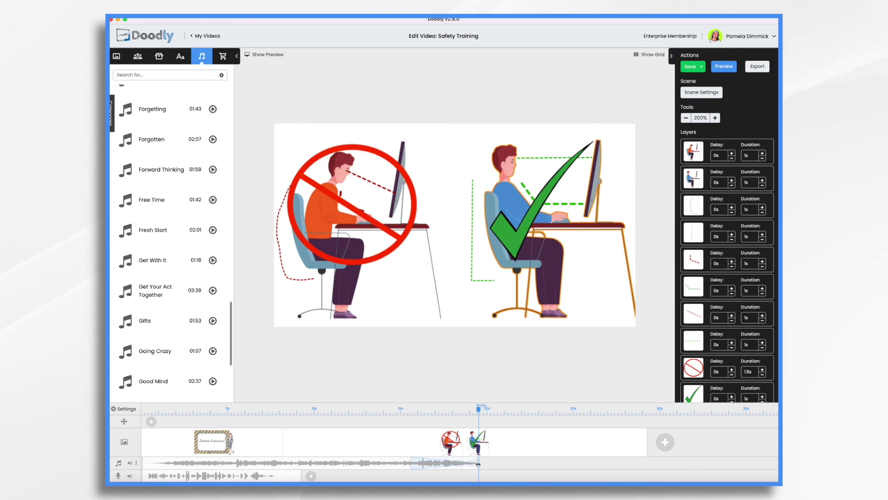
drag(479, 463, 646, 474)
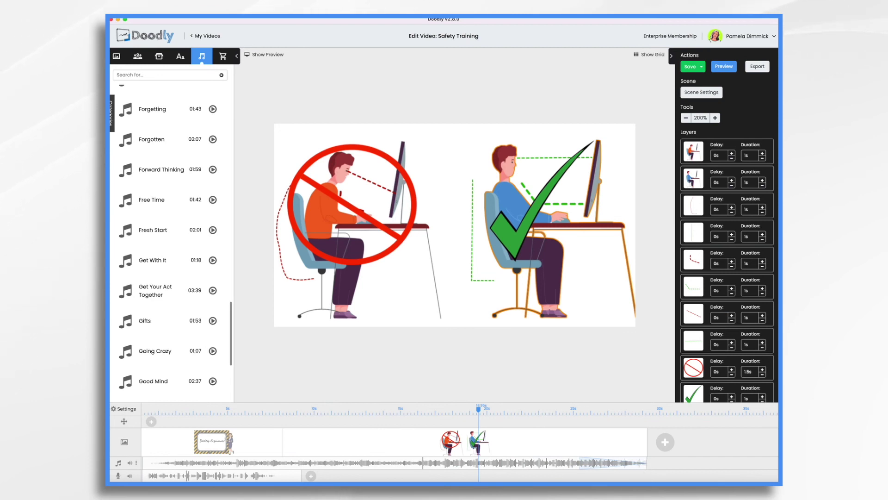